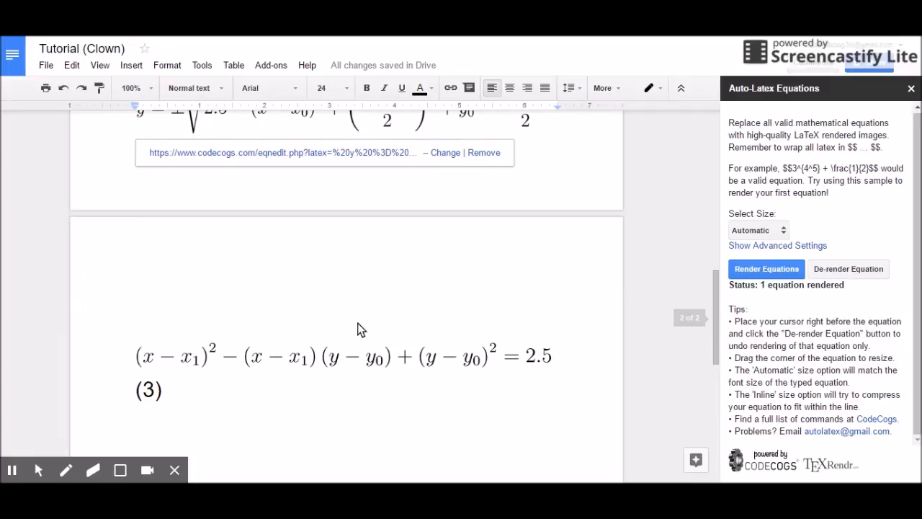
# Review ellipse equations (2) and (3) and the completing-the-square derivation that solves equation (2) for y in the document.
pyautogui.click(343, 362)
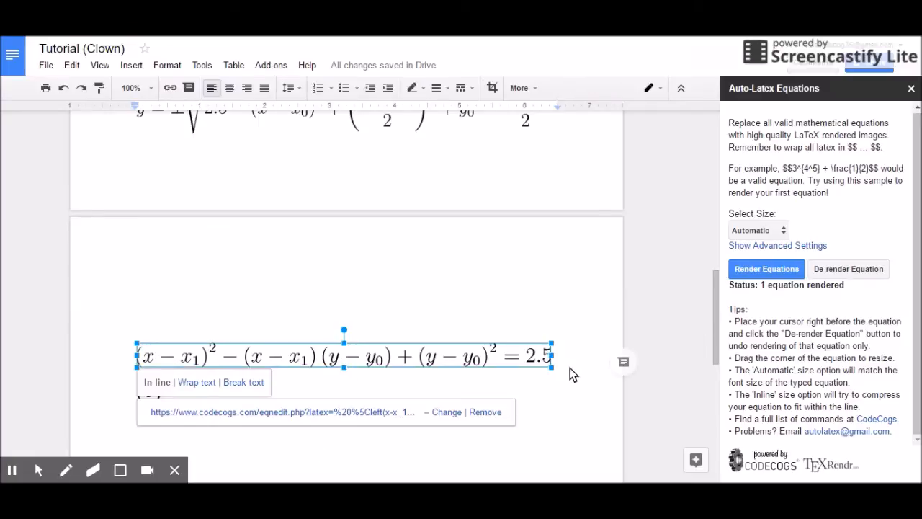
pyautogui.moveTo(714, 368); pyautogui.dragTo(711, 310)
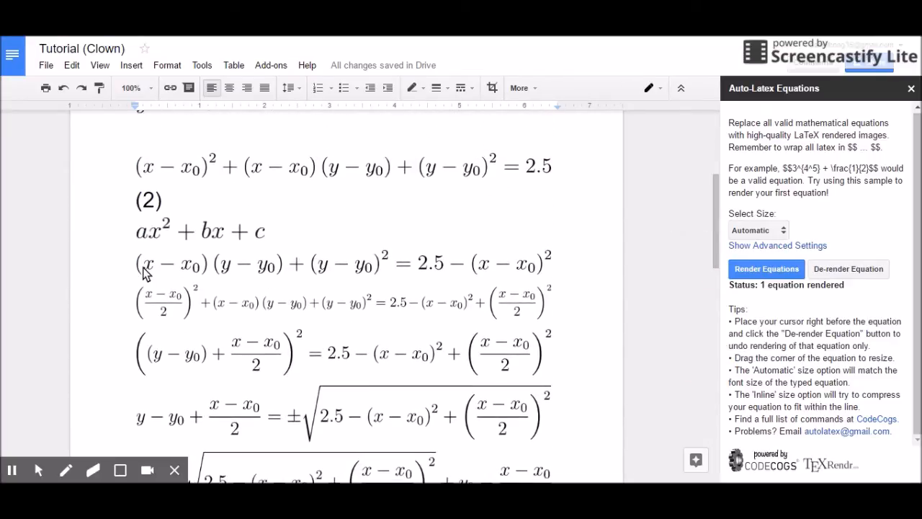
pyautogui.moveTo(715, 244); pyautogui.dragTo(710, 357)
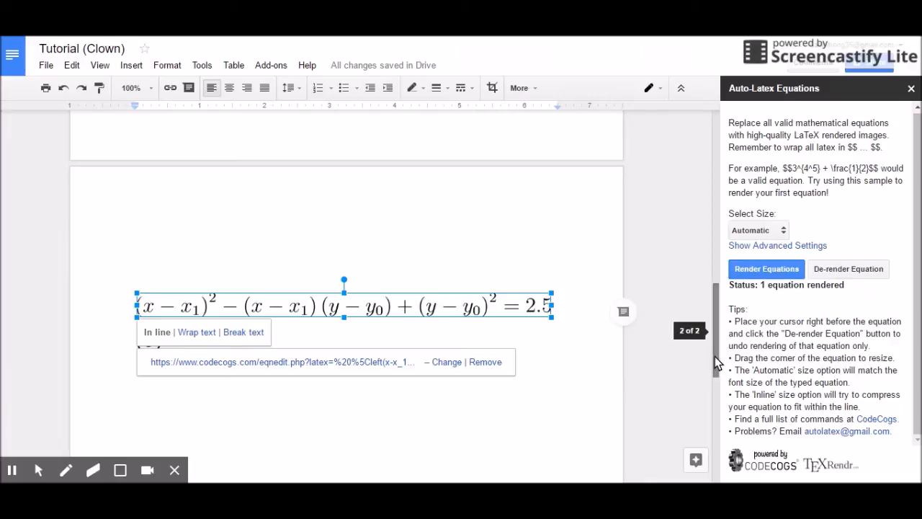
pyautogui.moveTo(714, 356); pyautogui.dragTo(713, 305)
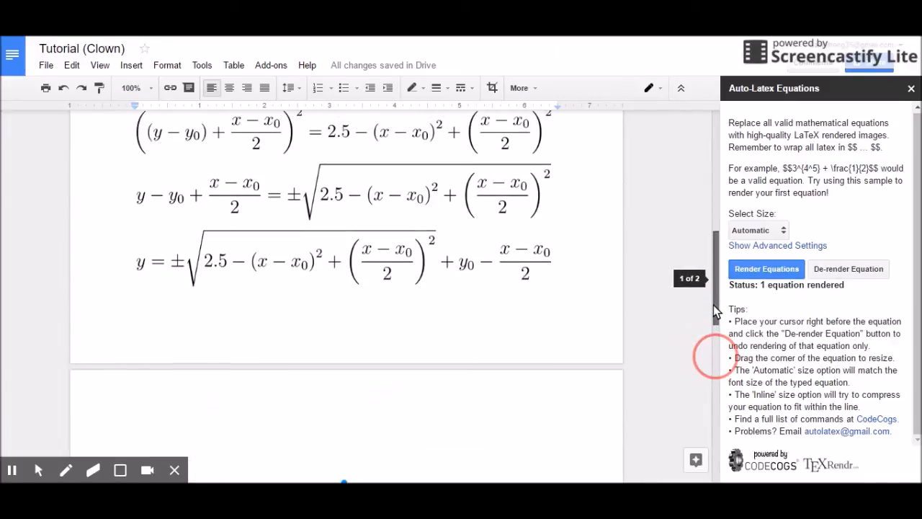
pyautogui.moveTo(713, 304); pyautogui.dragTo(713, 286)
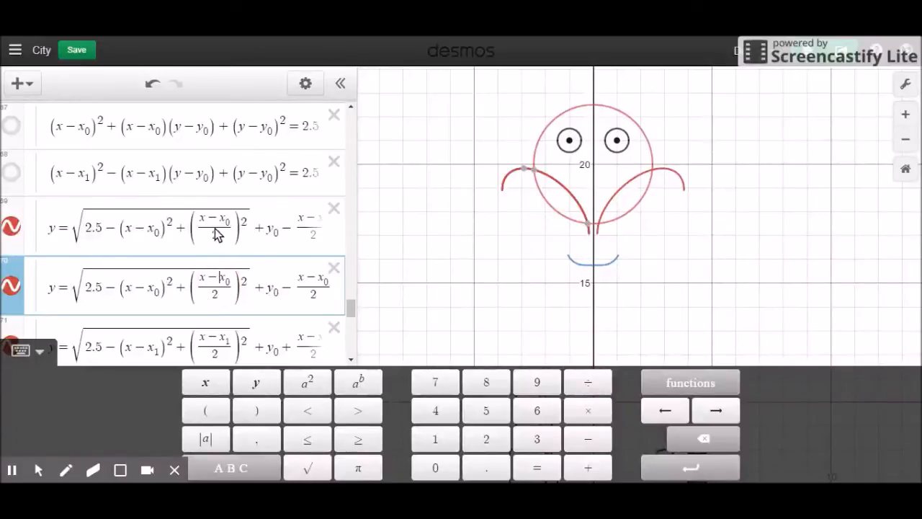
# Switch to Desmos and put a minus sign before the square root in the second x₀ and second x₁ ellipse equations.
pyautogui.moveTo(353, 312); pyautogui.dragTo(353, 319)
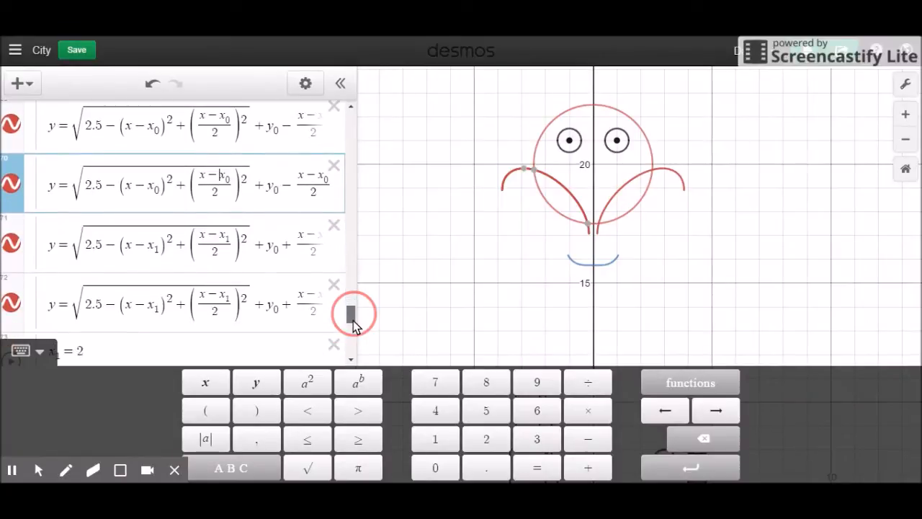
pyautogui.click(77, 186)
pyautogui.write('-')
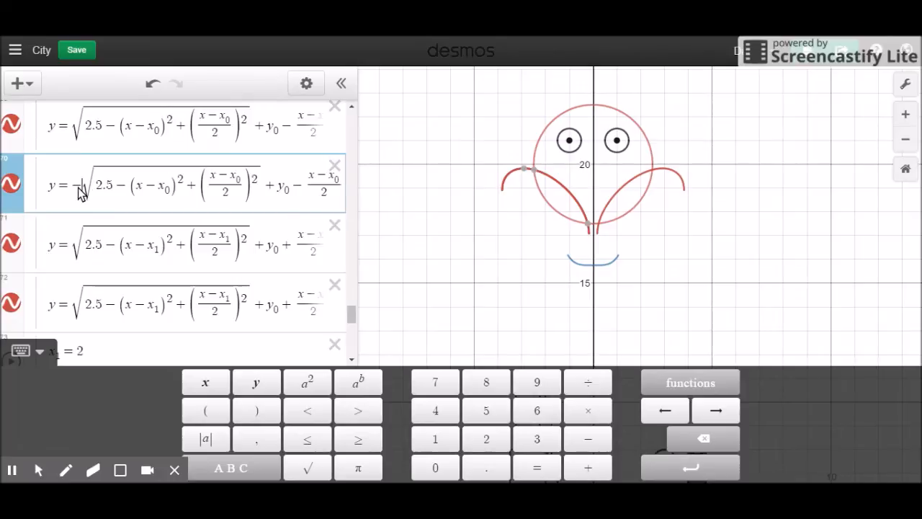
pyautogui.click(72, 307)
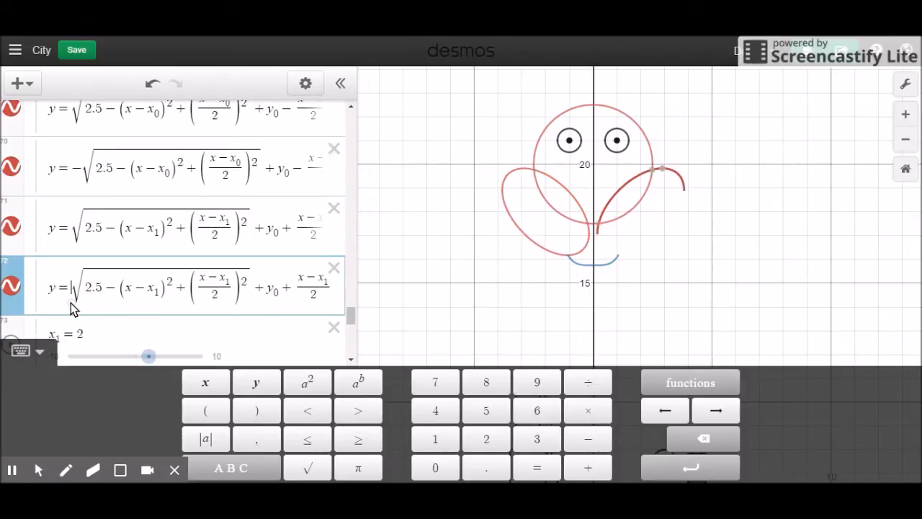
pyautogui.write('-')
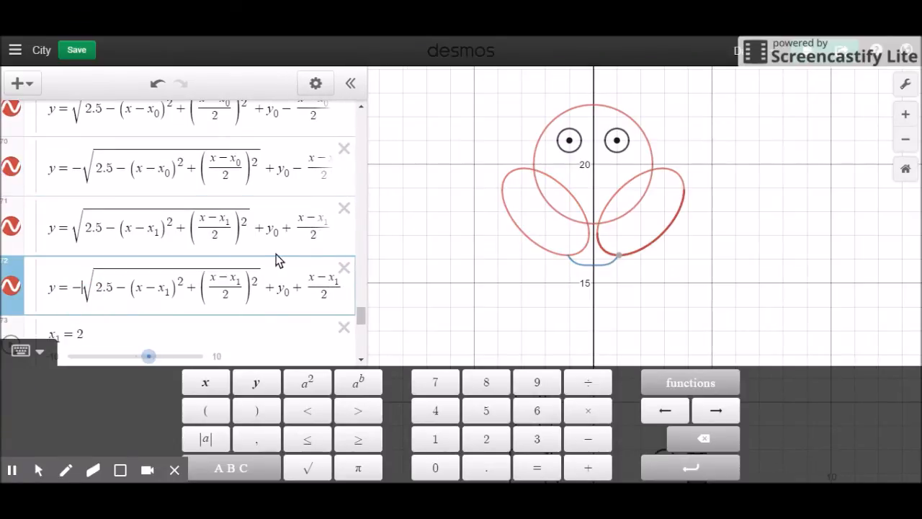
# Compare the square-root ellipse halves with the original implicit equations, briefly showing the implicit x₀ ellipse on the graph.
pyautogui.moveTo(358, 311); pyautogui.dragTo(357, 296)
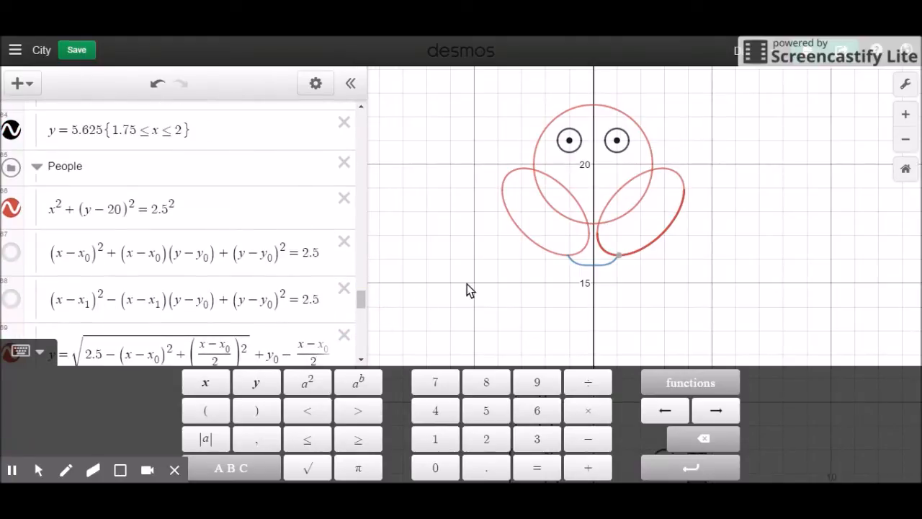
pyautogui.moveTo(359, 304); pyautogui.dragTo(361, 326)
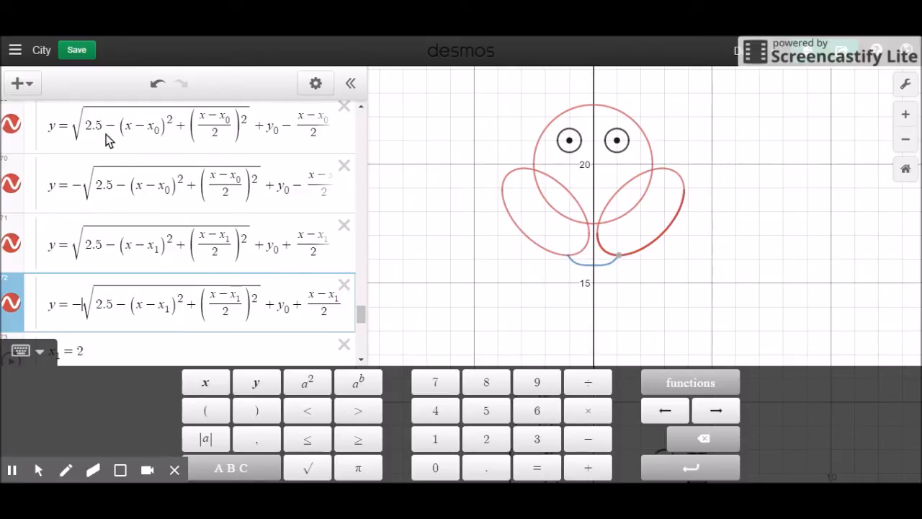
pyautogui.click(114, 180)
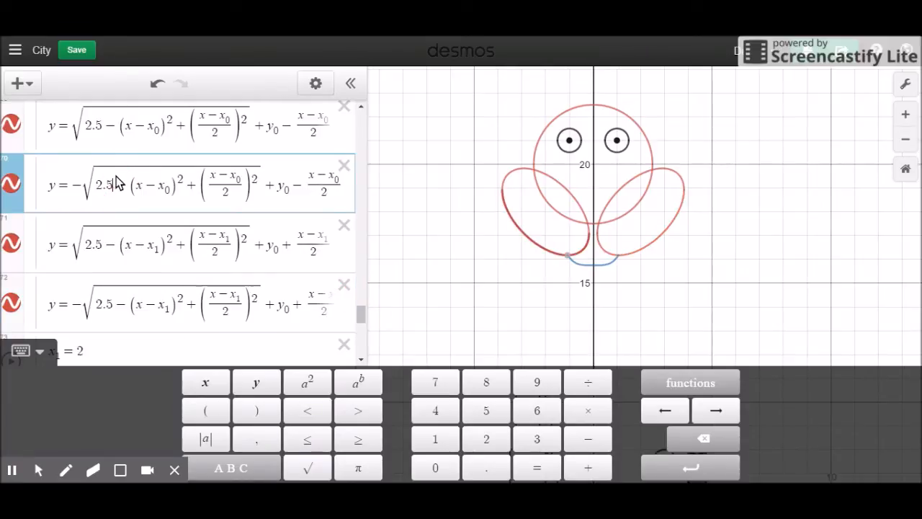
pyautogui.click(101, 128)
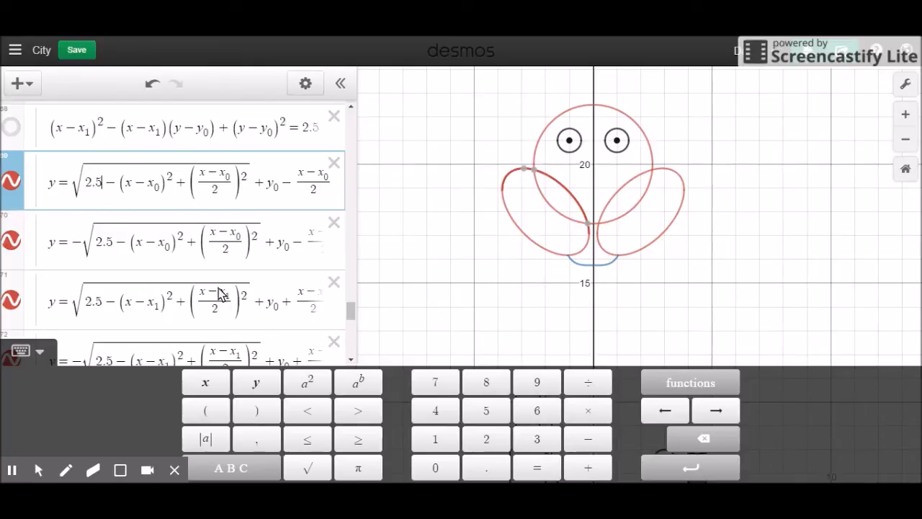
pyautogui.click(351, 315)
pyautogui.moveTo(352, 315); pyautogui.dragTo(350, 317)
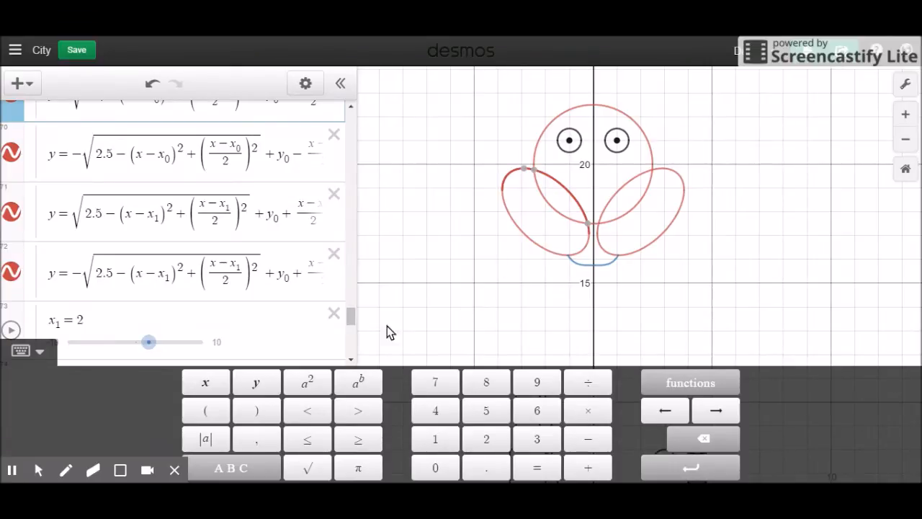
pyautogui.moveTo(352, 322); pyautogui.dragTo(345, 310)
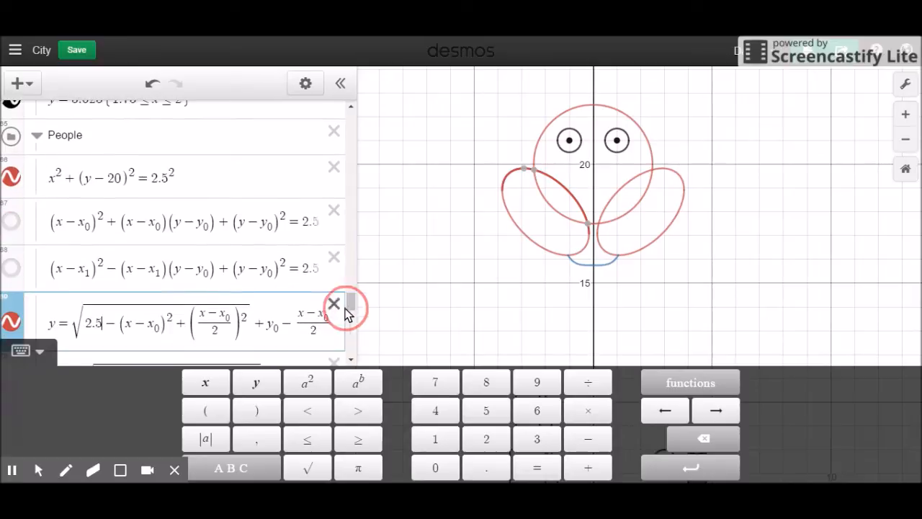
pyautogui.click(11, 223)
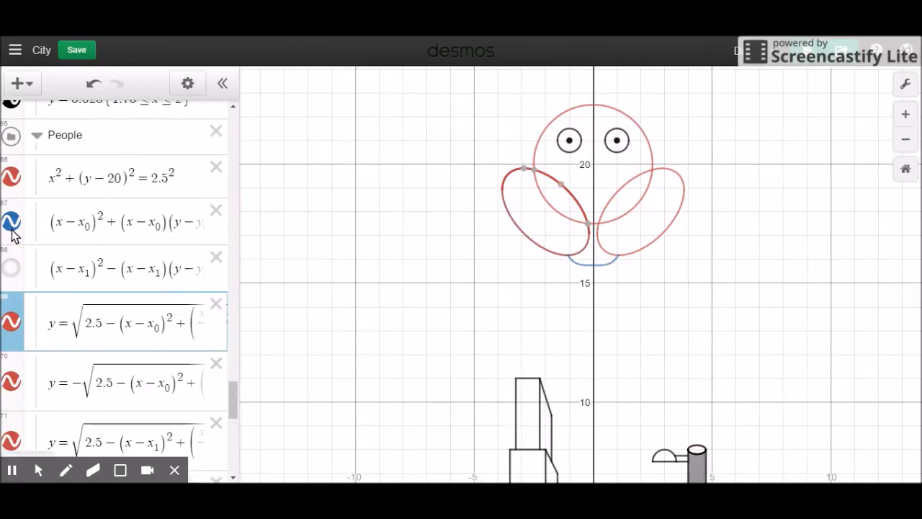
pyautogui.click(12, 229)
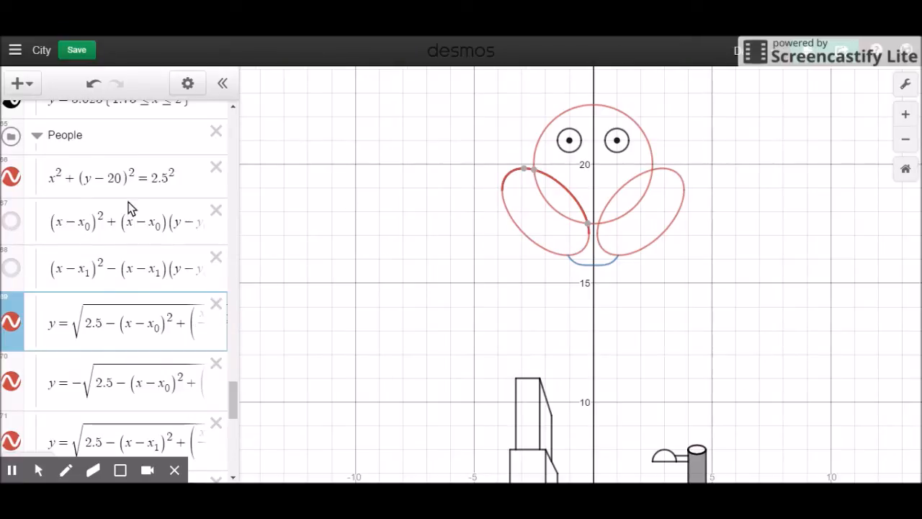
# Hide the circle x² + (y − 20)² = 2.5² and add √(2.5² − x²) + 20 below it as its upper half.
pyautogui.click(10, 178)
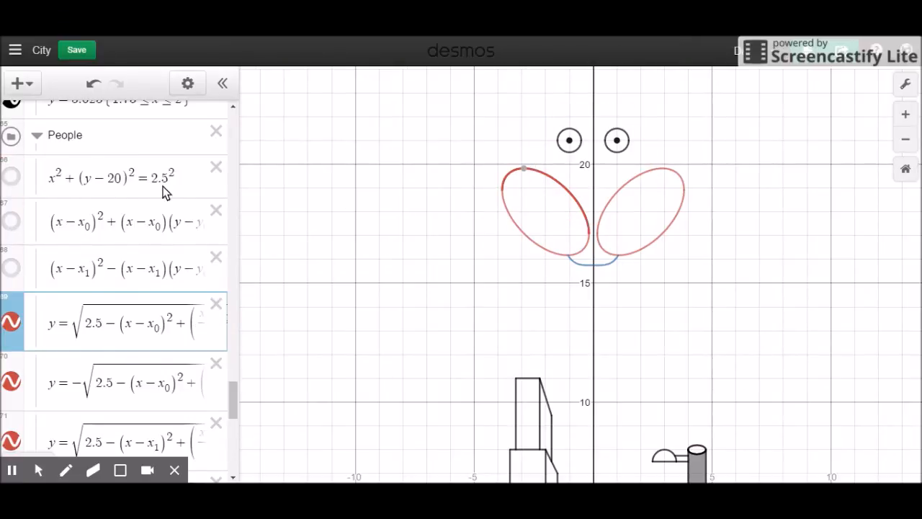
pyautogui.click(185, 189)
pyautogui.press('Return')
pyautogui.write('sqrt')
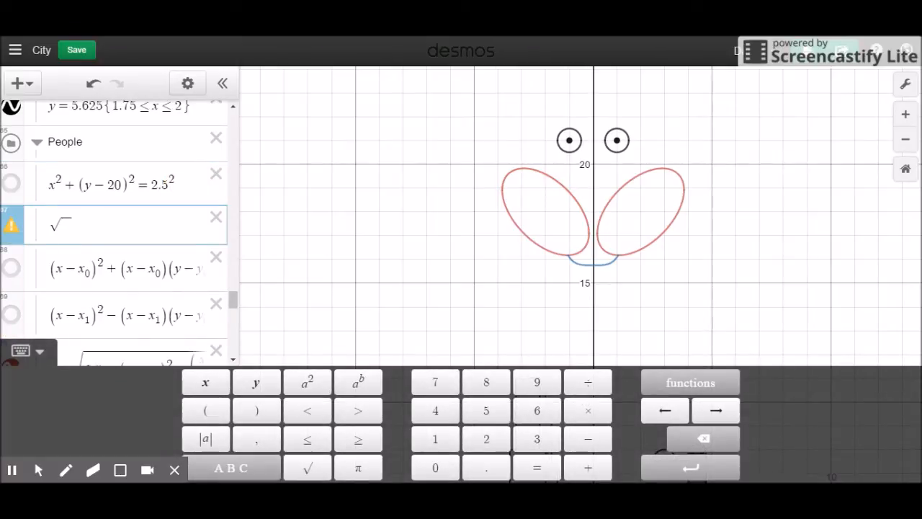
pyautogui.write('2.5^2')
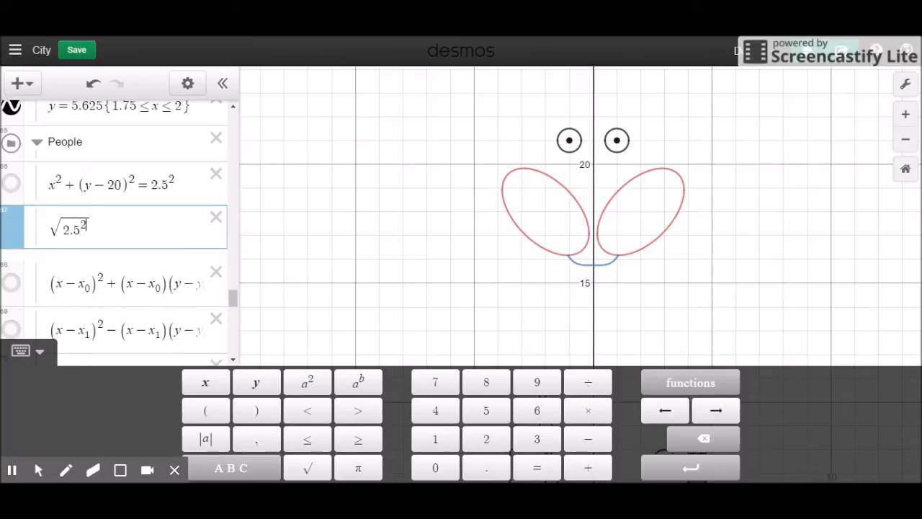
pyautogui.press('Right')
pyautogui.write('-x')
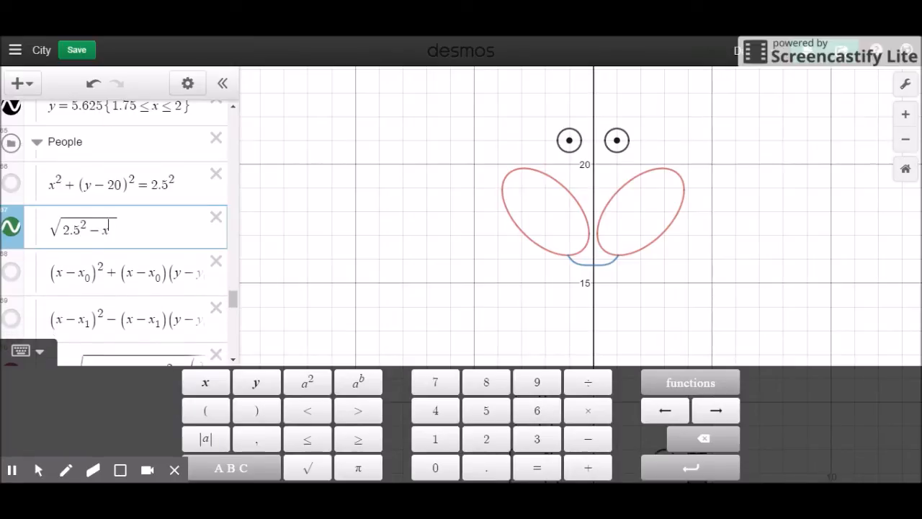
pyautogui.write('^2')
pyautogui.press('Right')
pyautogui.press('Right')
pyautogui.write('+20')
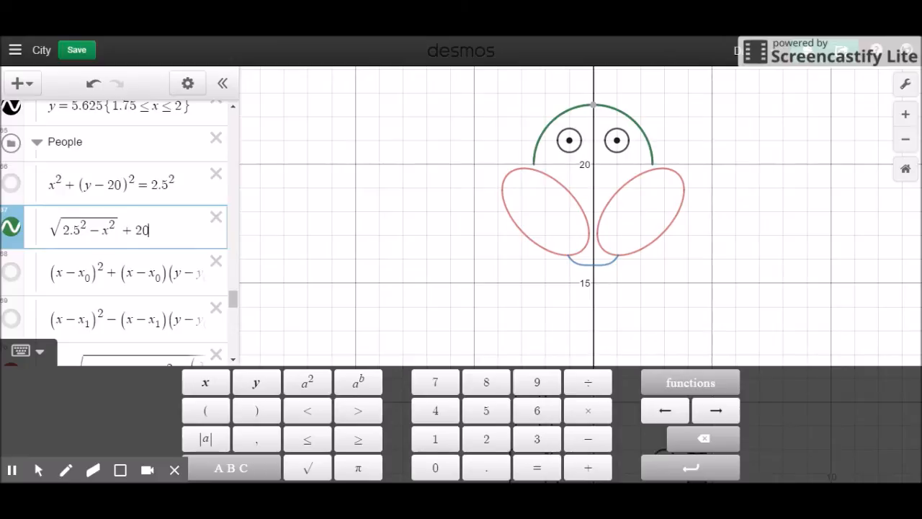
# Duplicate the upper semicircle expression, make the copy y = −√(2.5² − x²) + 20, and prefix the original with y =.
pyautogui.click(187, 83)
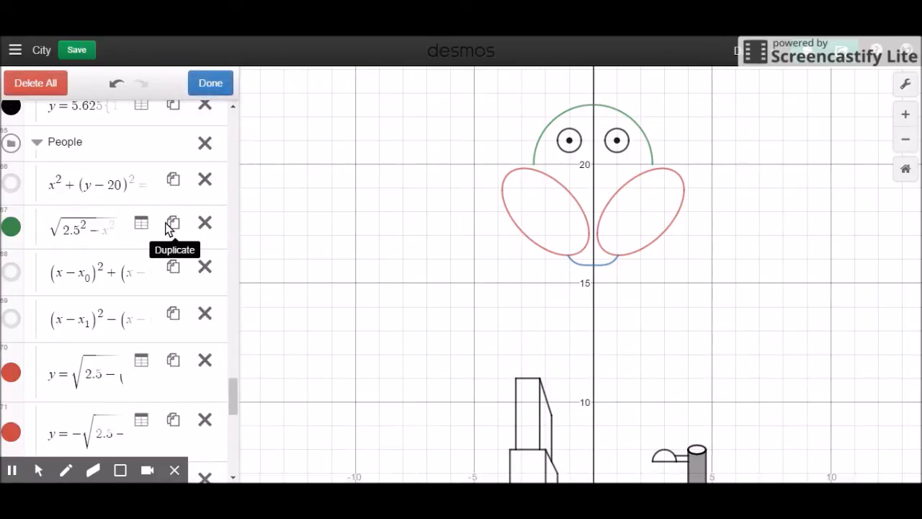
pyautogui.click(171, 223)
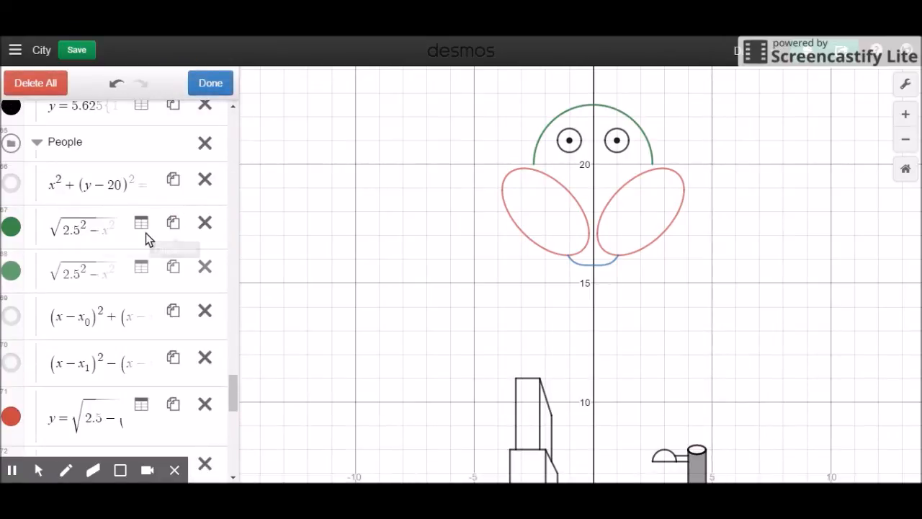
pyautogui.click(216, 86)
pyautogui.click(51, 273)
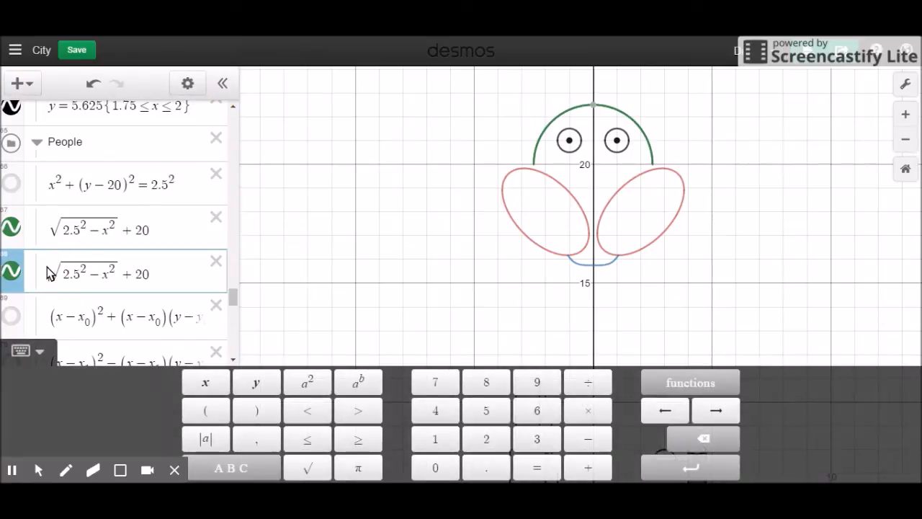
pyautogui.write('-')
pyautogui.press('Left')
pyautogui.write('y=')
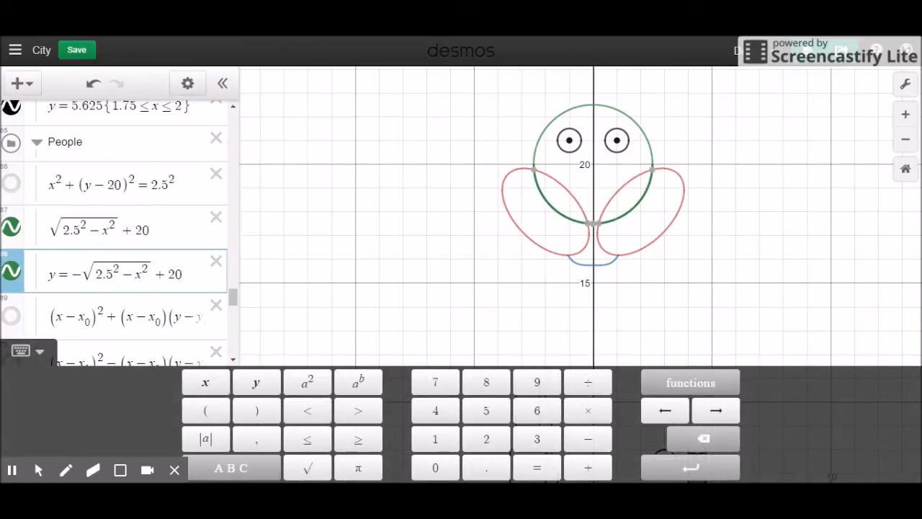
pyautogui.click(40, 244)
pyautogui.write('y =')
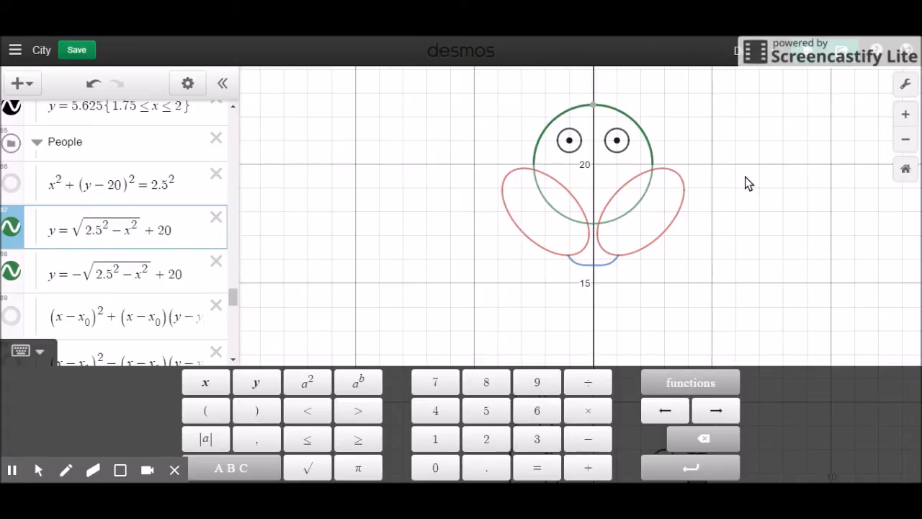
# Delete the hidden implicit circle equation and both hidden implicit ellipse equations from the People folder.
pyautogui.click(546, 200)
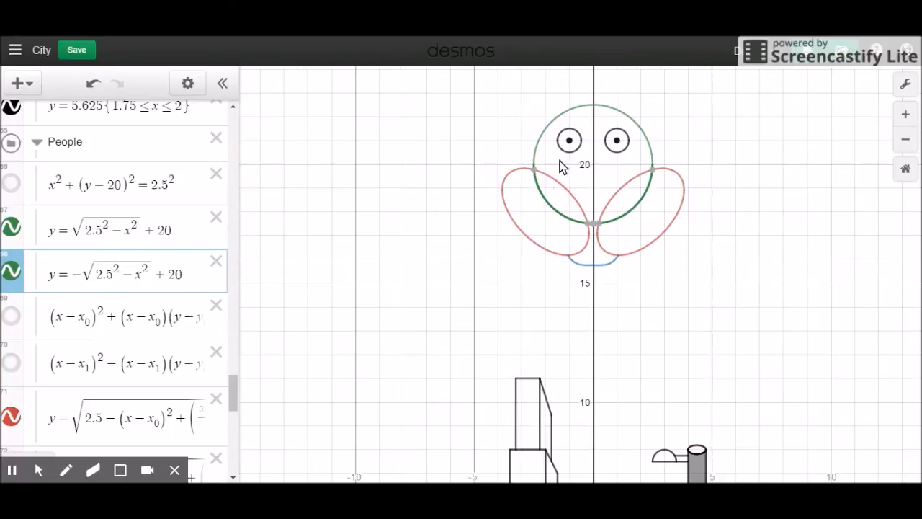
pyautogui.click(535, 171)
pyautogui.click(216, 173)
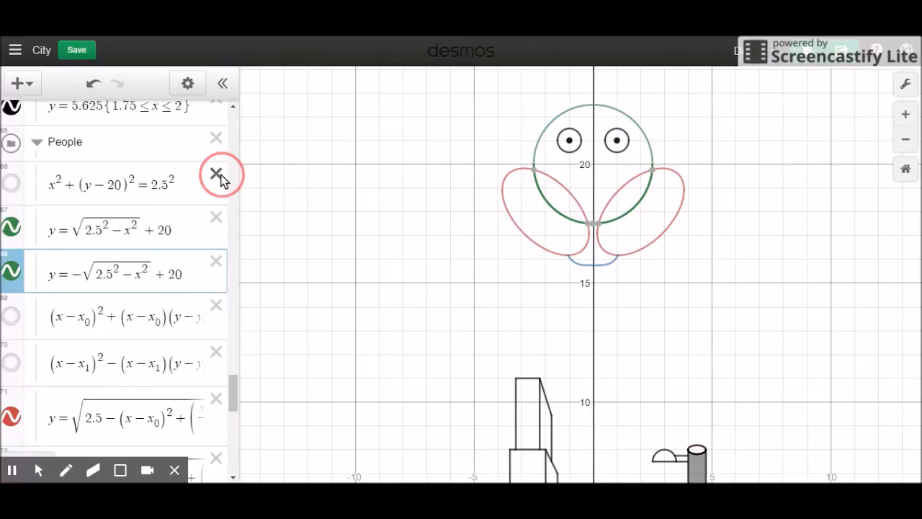
pyautogui.click(216, 262)
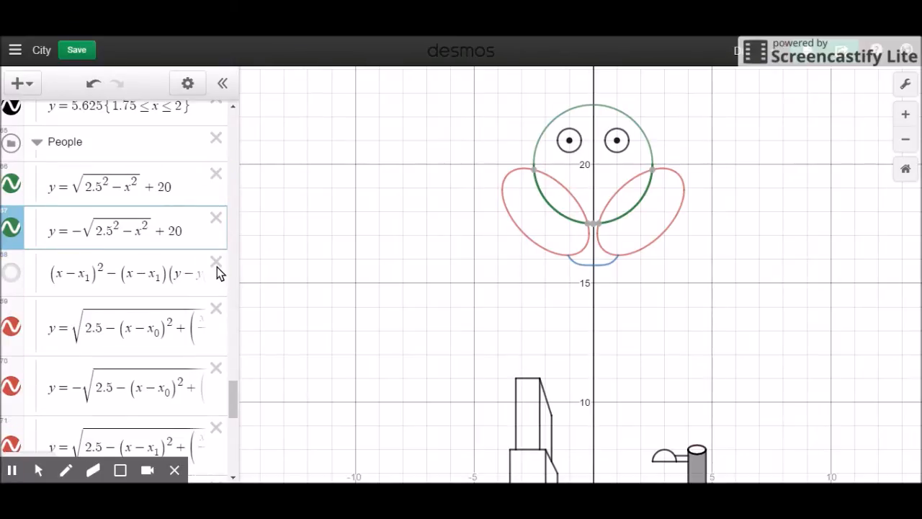
pyautogui.click(216, 264)
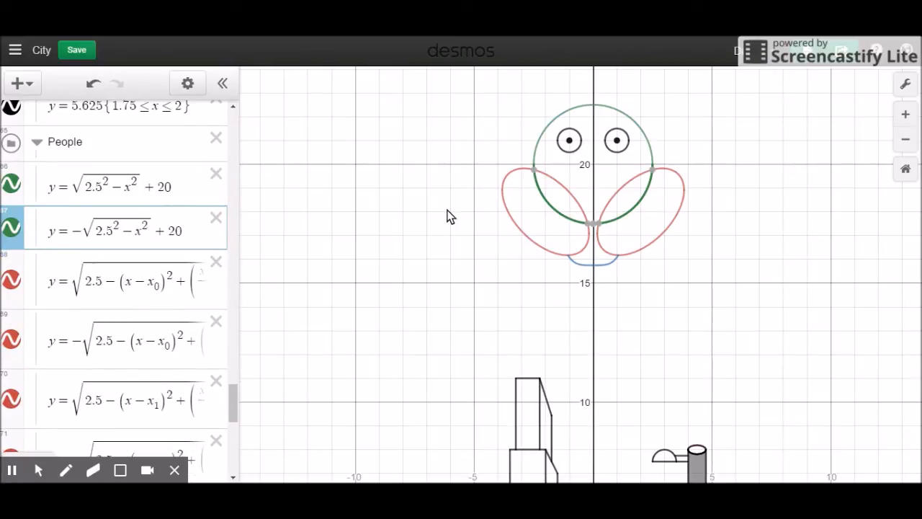
# Check the coordinates where the circle's lower half crosses the left-hand ellipse on the graph.
pyautogui.moveTo(534, 173)
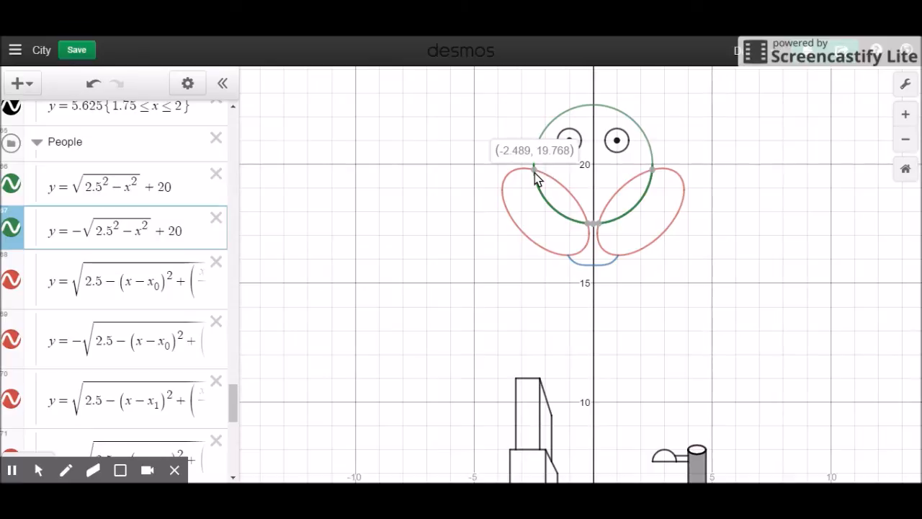
pyautogui.moveTo(590, 226)
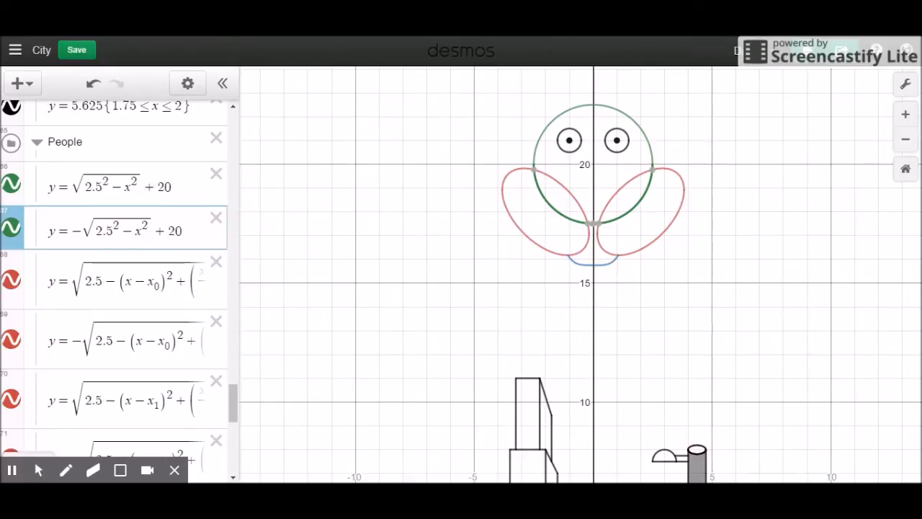
pyautogui.moveTo(237, 410); pyautogui.dragTo(237, 424)
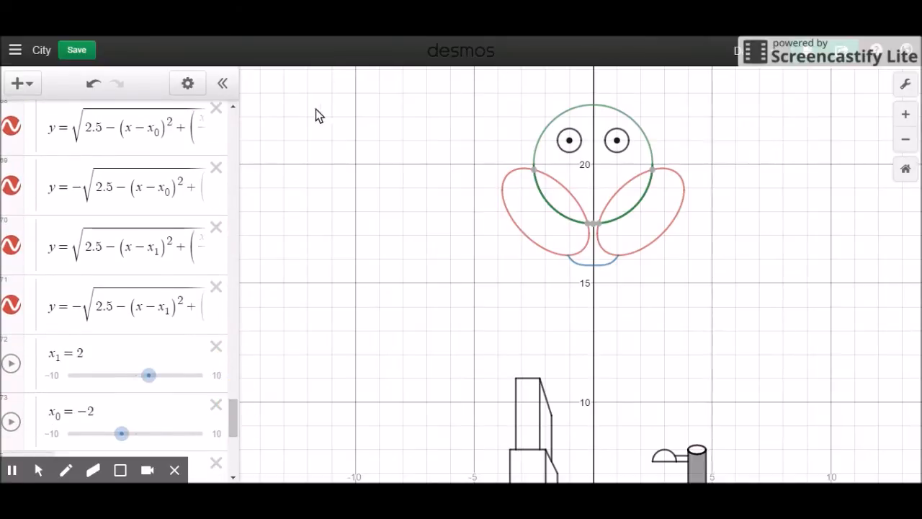
pyautogui.click(534, 172)
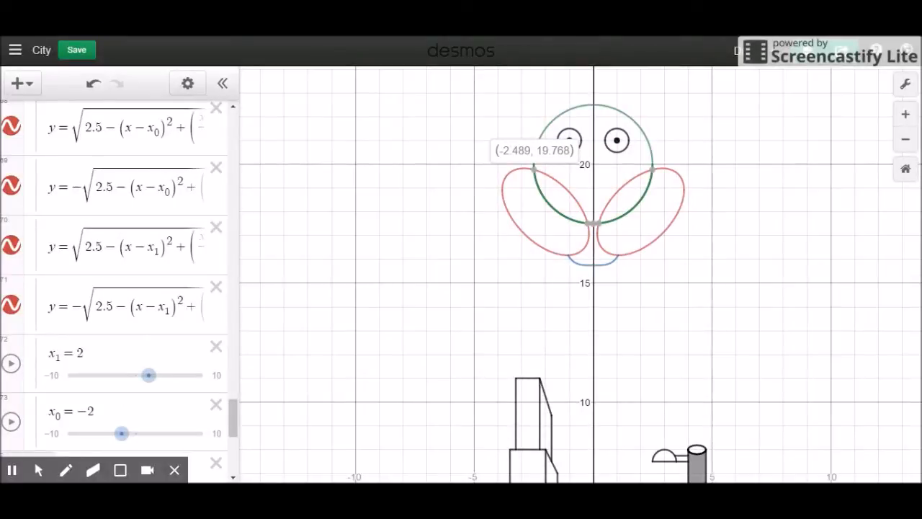
# Restrict the circle's lower half y = −√(2.5² − x²) + 20 with {y ≥ 19.768}, using its upper crossing with the ellipses.
pyautogui.click(603, 237)
pyautogui.moveTo(602, 222)
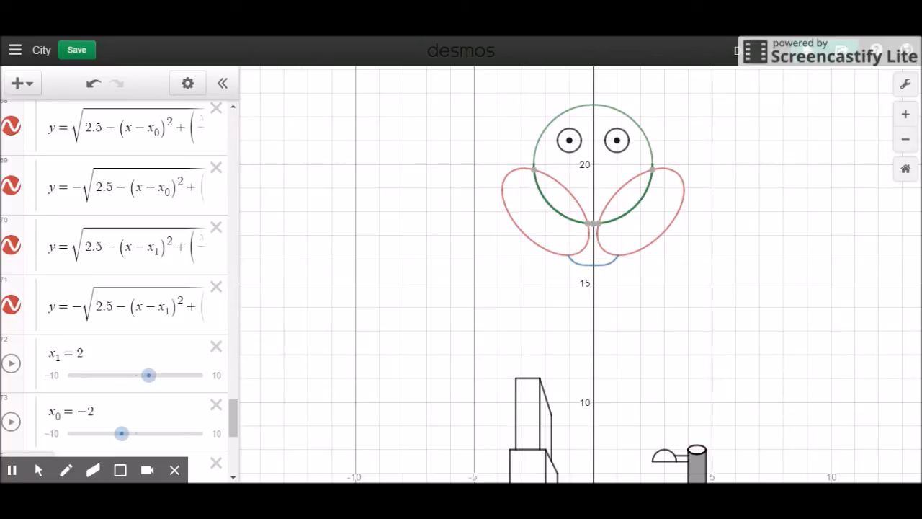
pyautogui.click(533, 170)
pyautogui.moveTo(535, 173)
pyautogui.moveTo(233, 406); pyautogui.dragTo(230, 384)
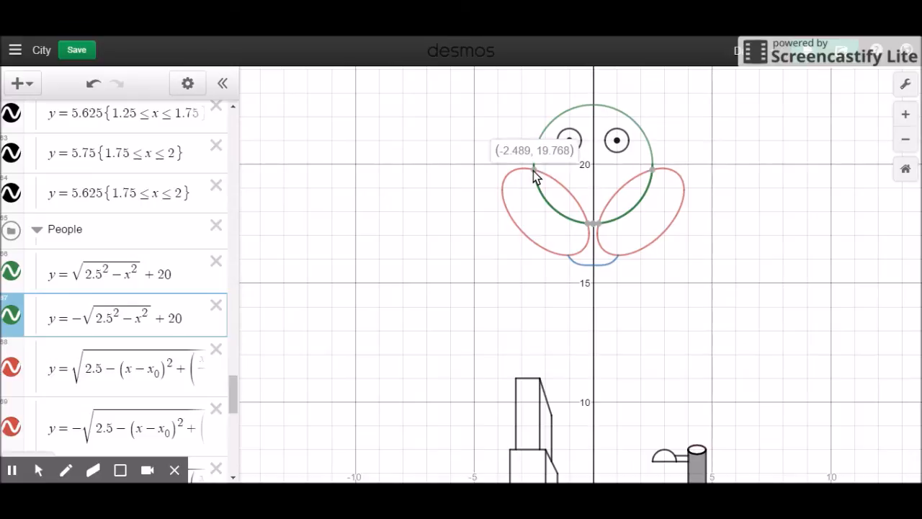
pyautogui.click(193, 318)
pyautogui.write('{y>=')
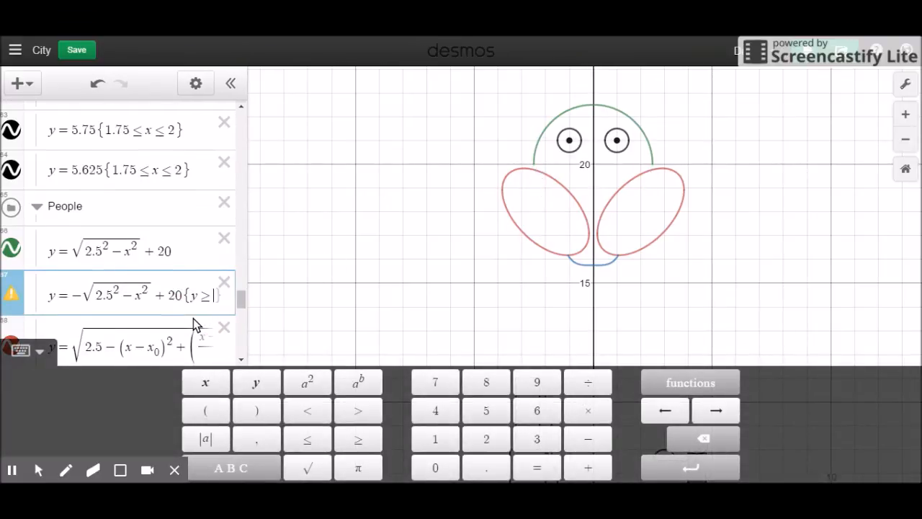
pyautogui.write('19.768')
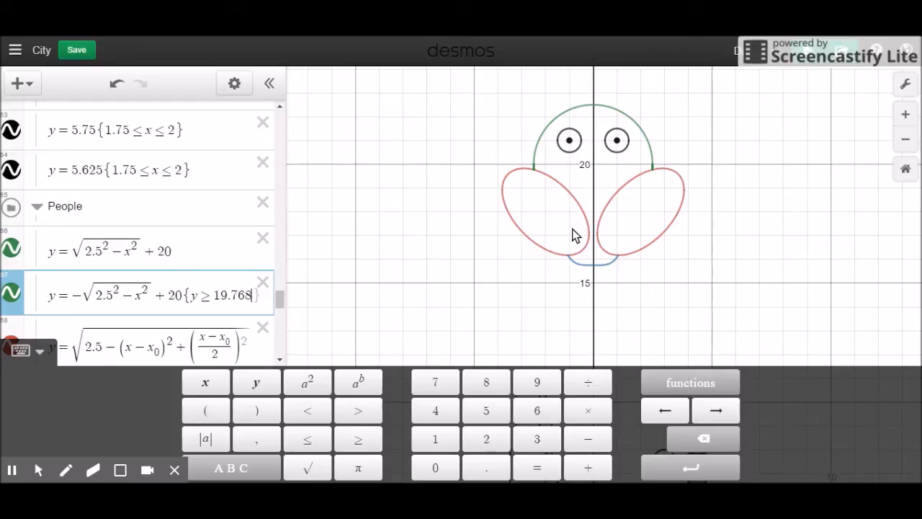
# Try adding a second condition, y ≤ 19.7, to the restriction on the circle's lower half.
pyautogui.write(',y<-')
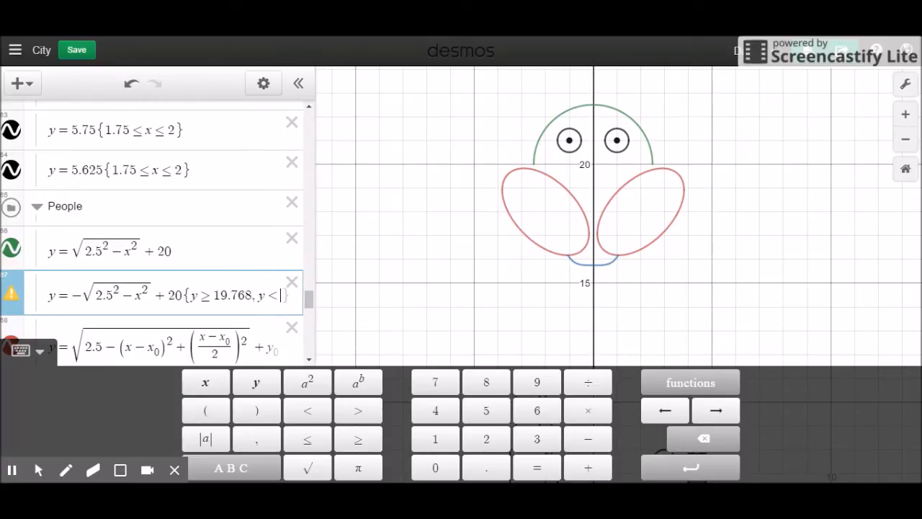
pyautogui.press('BackSpace')
pyautogui.write('19.7')
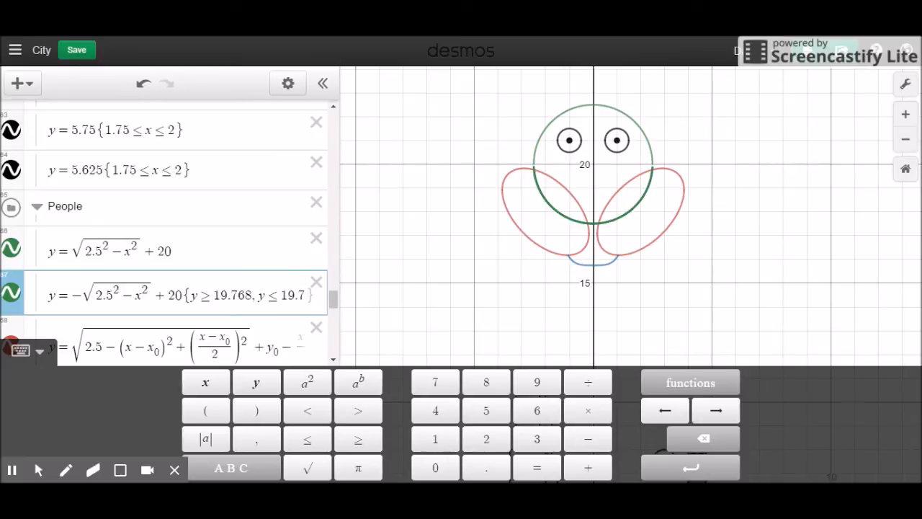
pyautogui.write('+9')
pyautogui.press('BackSpace')
pyautogui.press('BackSpace')
pyautogui.click(574, 232)
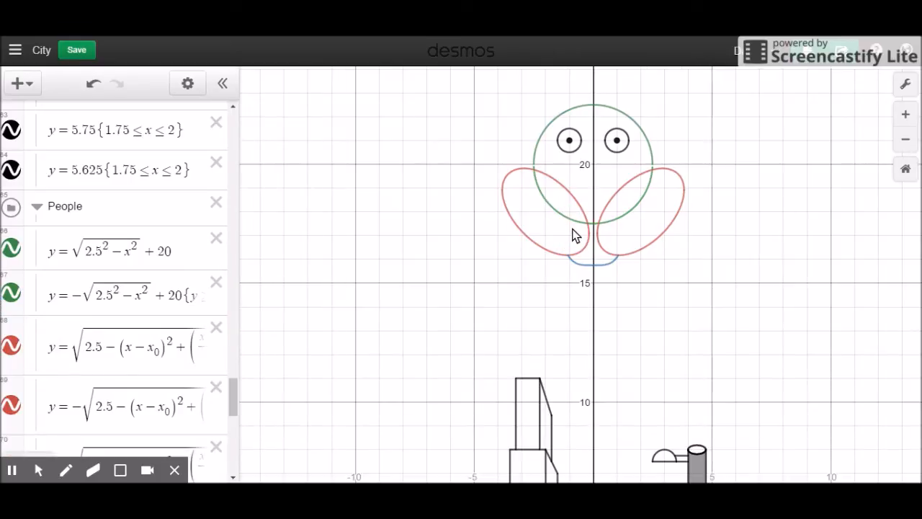
# Check where the circle's lower half meets the left-hand ellipse near the circle's lowest point.
pyautogui.click(141, 281)
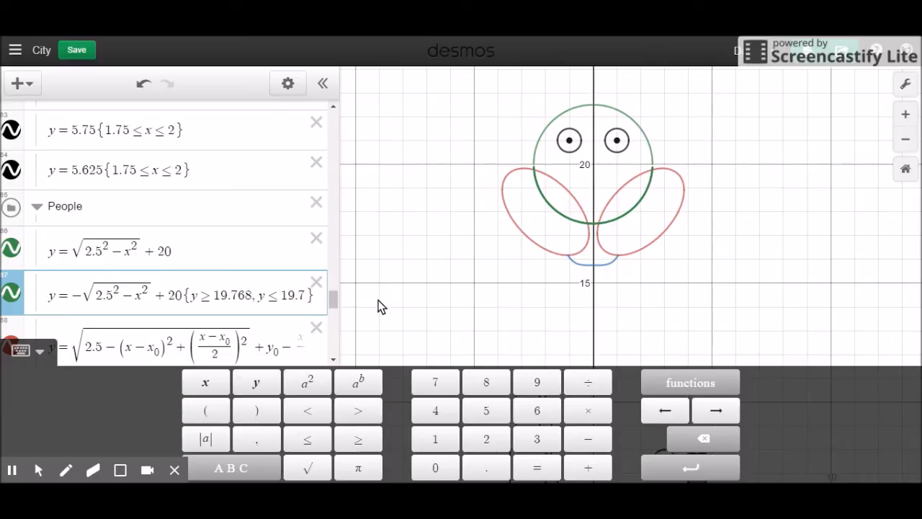
pyautogui.click(589, 231)
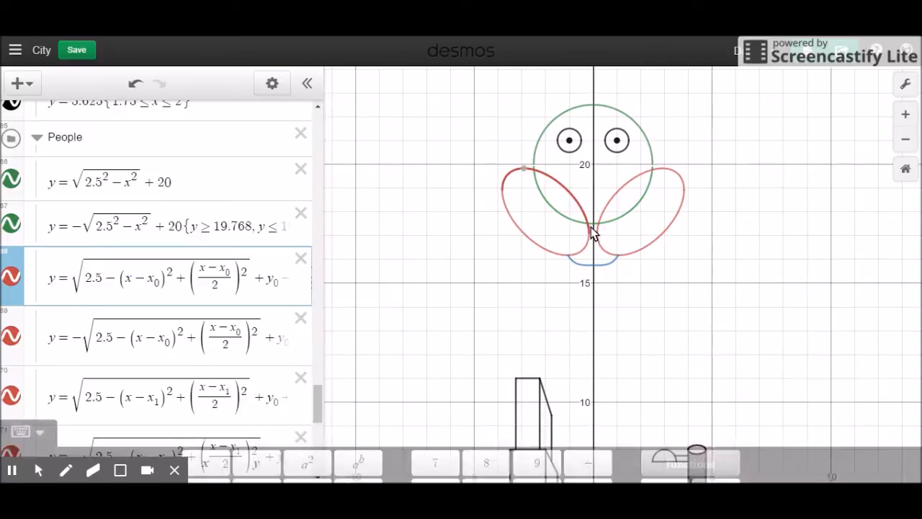
pyautogui.moveTo(580, 225)
pyautogui.mouseDown()
pyautogui.moveTo(589, 227)
pyautogui.moveTo(578, 222)
pyautogui.mouseUp()
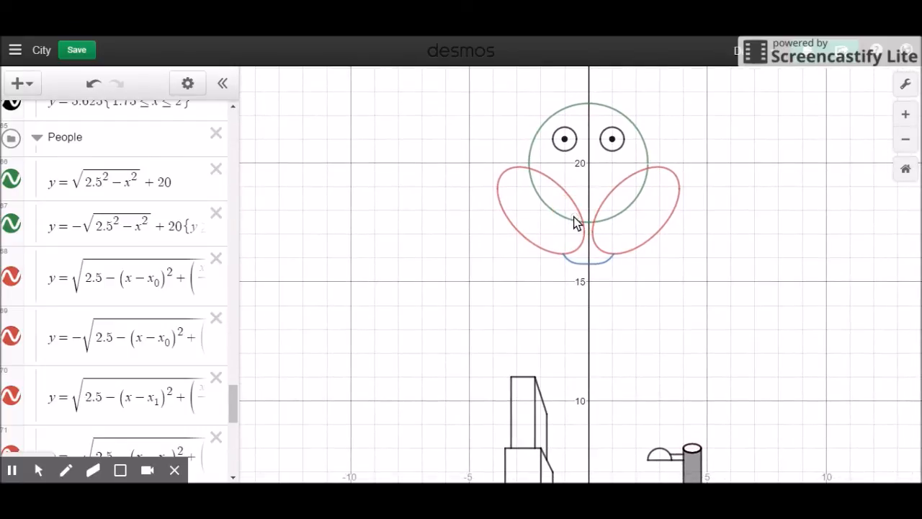
pyautogui.click(579, 222)
pyautogui.click(110, 244)
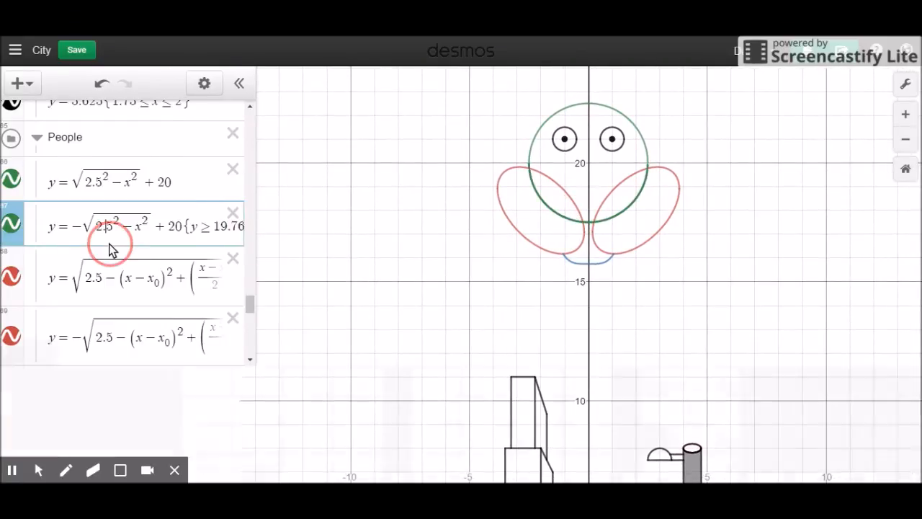
pyautogui.click(574, 226)
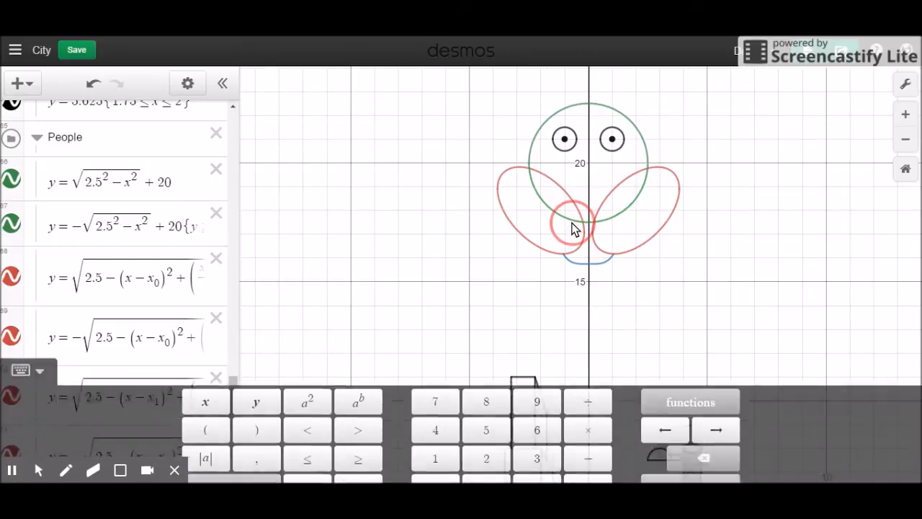
# Remove the y ≤ 19.7 condition from the restriction on the circle's lower half.
pyautogui.click(159, 232)
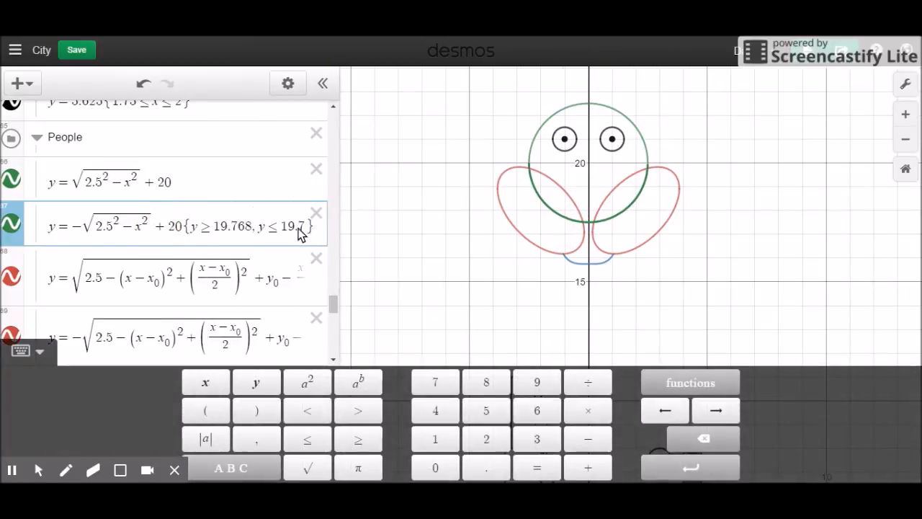
pyautogui.click(308, 230)
pyautogui.press('BackSpace')
pyautogui.press('BackSpace')
pyautogui.press('BackSpace')
pyautogui.press('BackSpace')
pyautogui.press('BackSpace')
pyautogui.press('BackSpace')
pyautogui.press('BackSpace')
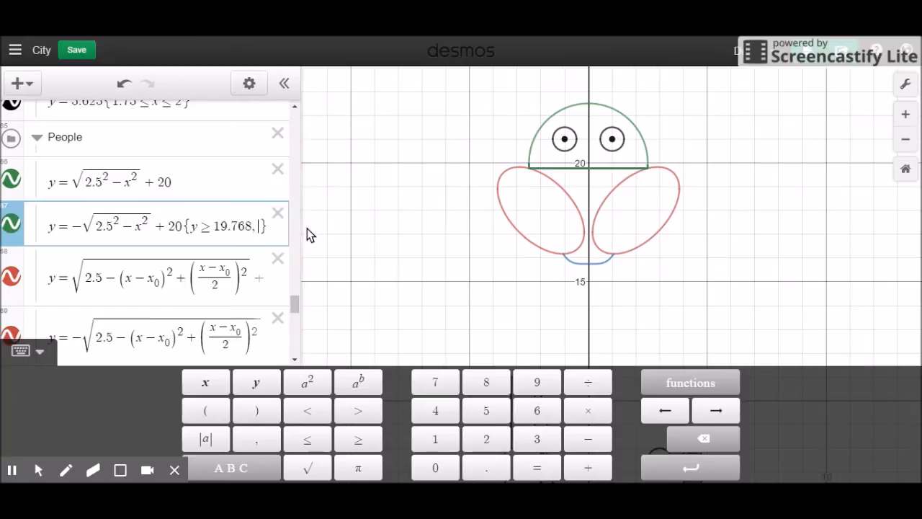
# Clear the lower half's restriction to read its lowest crossing with the left-hand ellipse, and undo the deletion.
pyautogui.moveTo(263, 229); pyautogui.dragTo(187, 239)
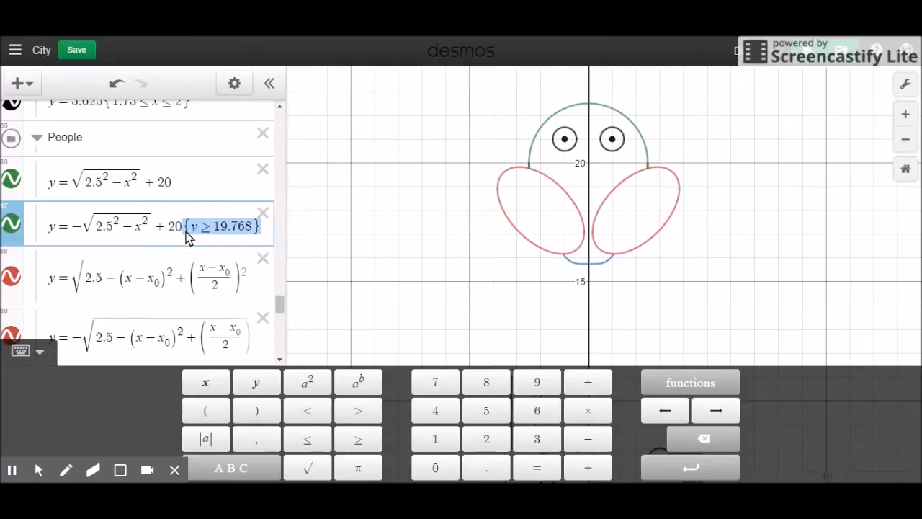
pyautogui.press('BackSpace')
pyautogui.moveTo(582, 223)
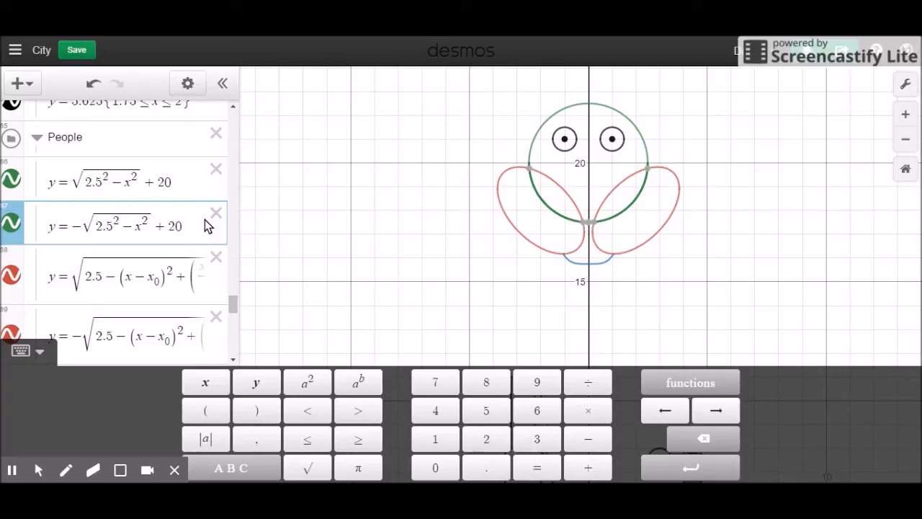
pyautogui.hotkey('ctrl', 'z')
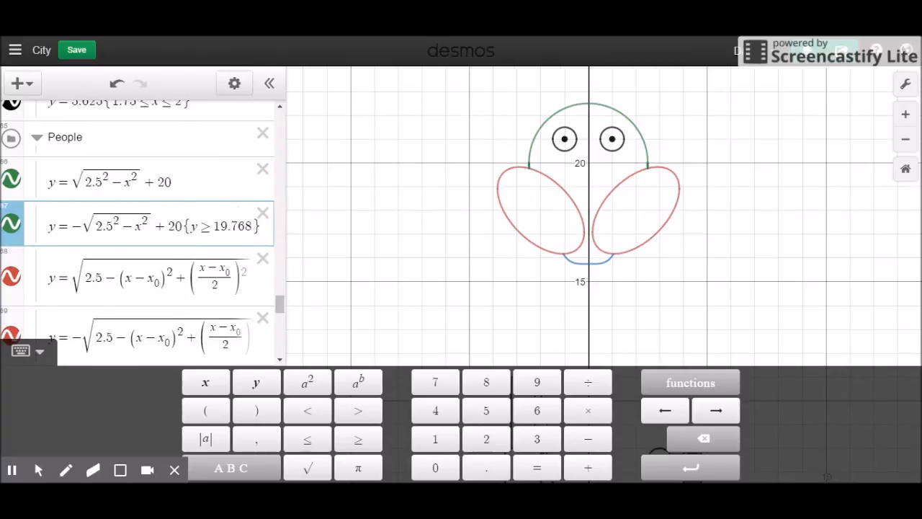
# Try adding the condition y ≤ 17.511 to the circle's lower half, and take it out again.
pyautogui.write(',y<=')
pyautogui.write('17511')
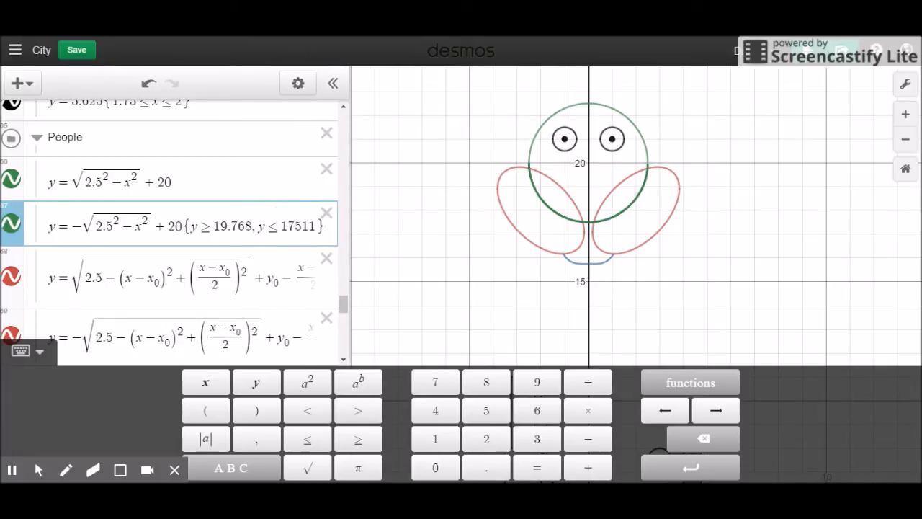
pyautogui.write('.')
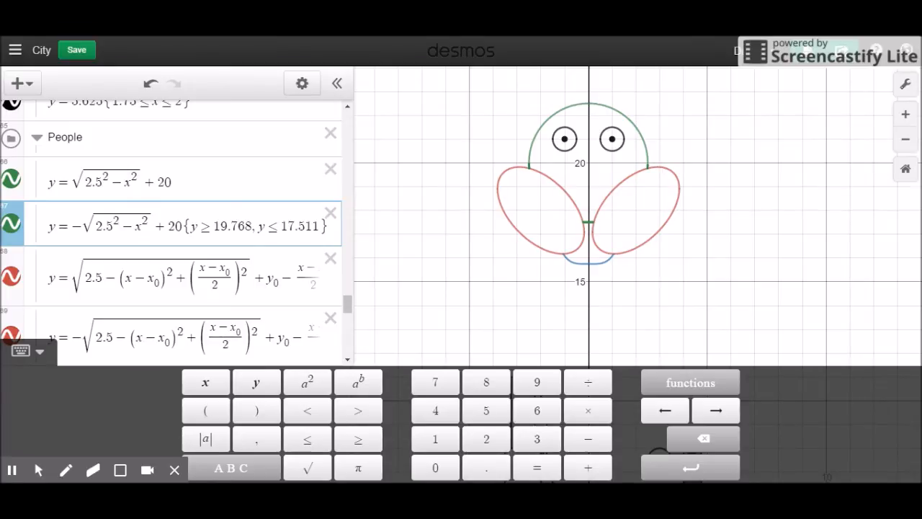
pyautogui.moveTo(324, 228); pyautogui.dragTo(254, 237)
pyautogui.press('BackSpace')
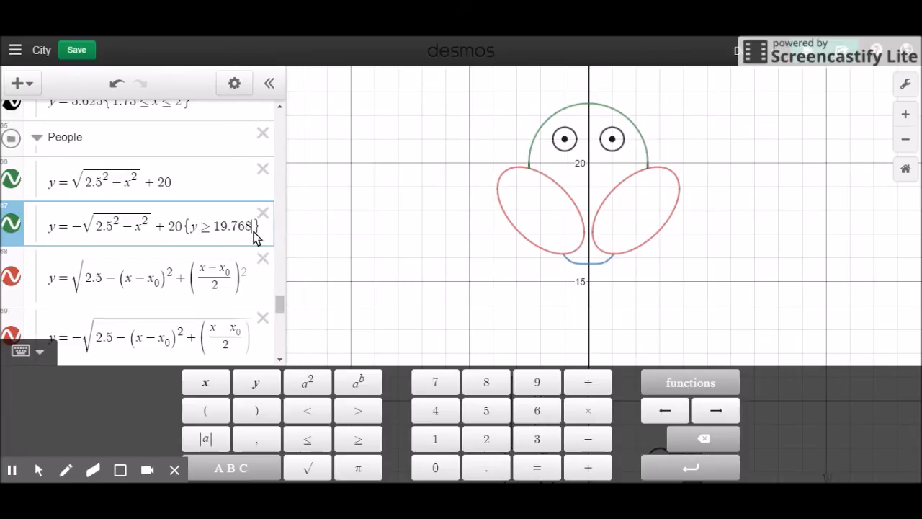
# Inspect the circle's crossing with the left-hand ellipse and delete the {y ≥ 19.768} restriction from the circle's lower half.
pyautogui.click(518, 176)
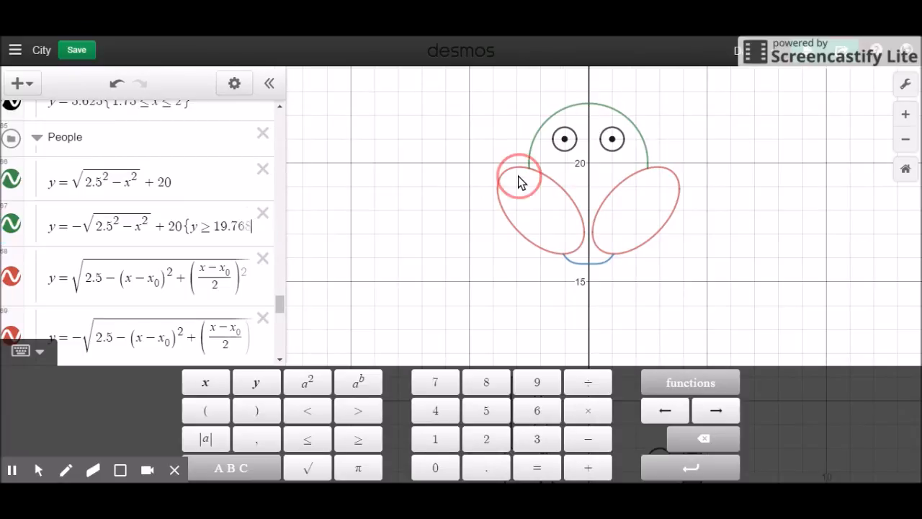
pyautogui.click(528, 165)
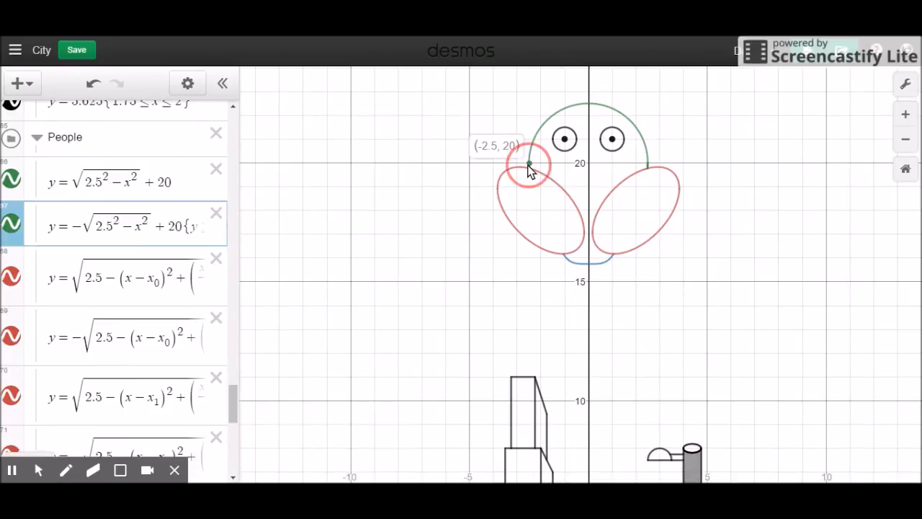
pyautogui.click(533, 173)
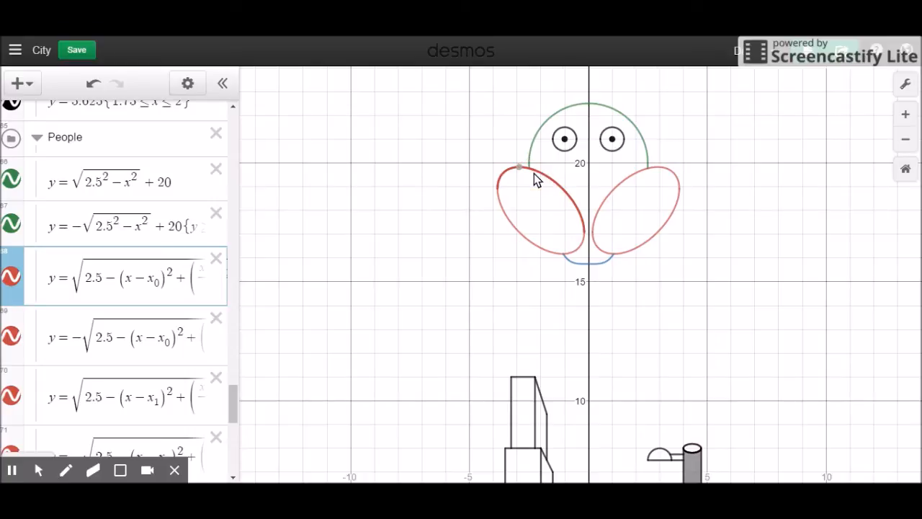
pyautogui.moveTo(526, 168)
pyautogui.click(529, 167)
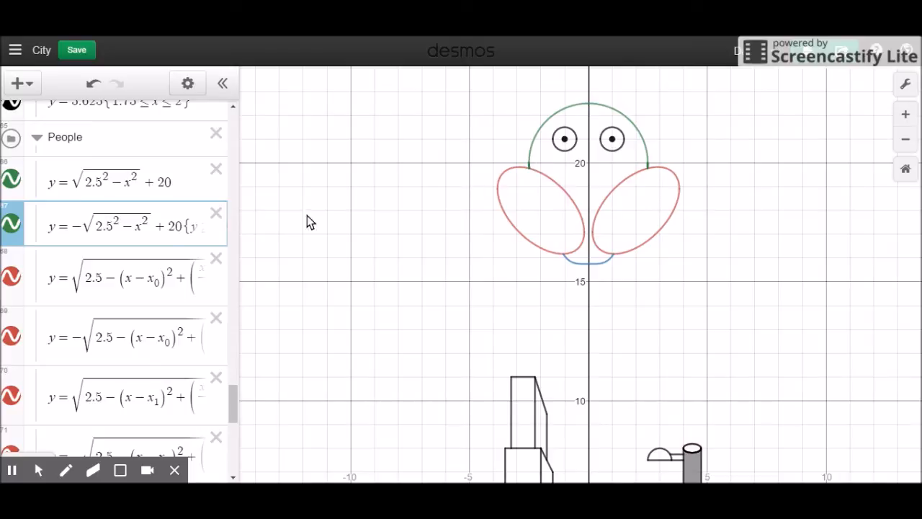
pyautogui.click(122, 236)
pyautogui.moveTo(181, 226); pyautogui.dragTo(285, 234)
pyautogui.press('BackSpace')
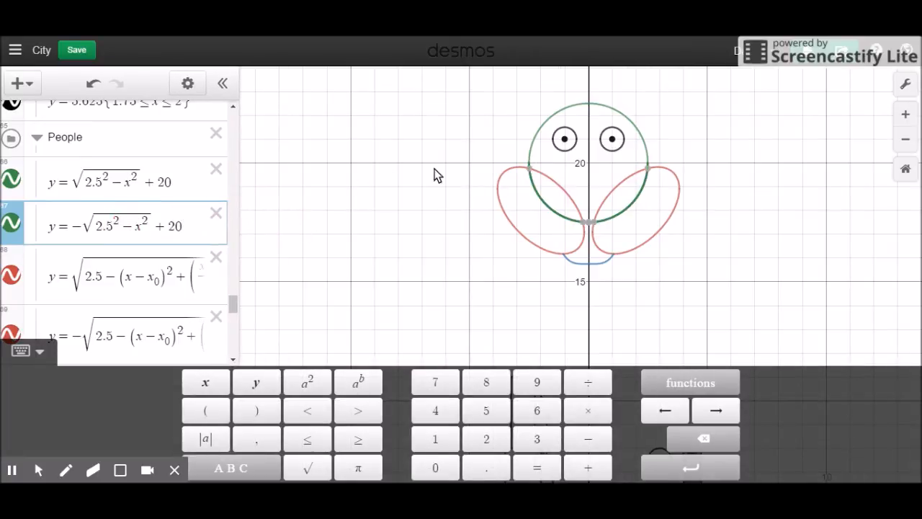
# Try restricting the upper half of the left-hand ellipse with {y ≤ −2.489}.
pyautogui.moveTo(532, 172)
pyautogui.click(506, 176)
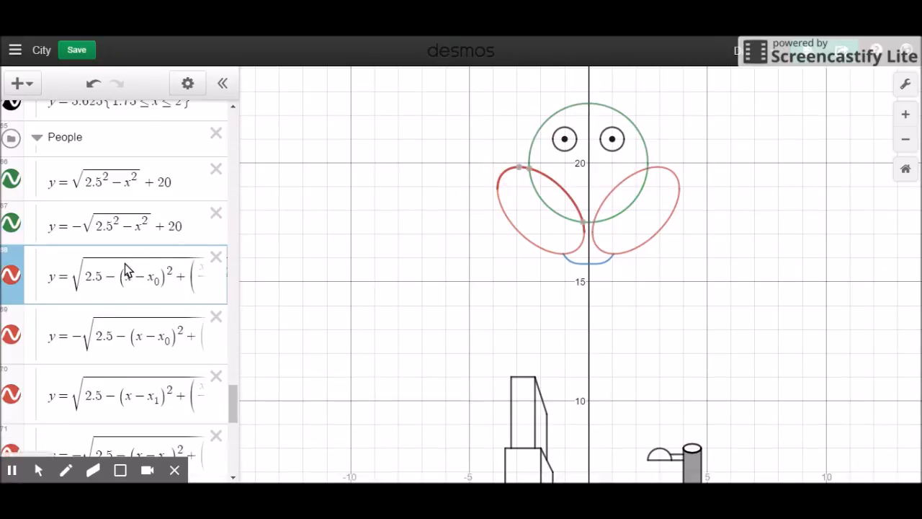
pyautogui.click(126, 280)
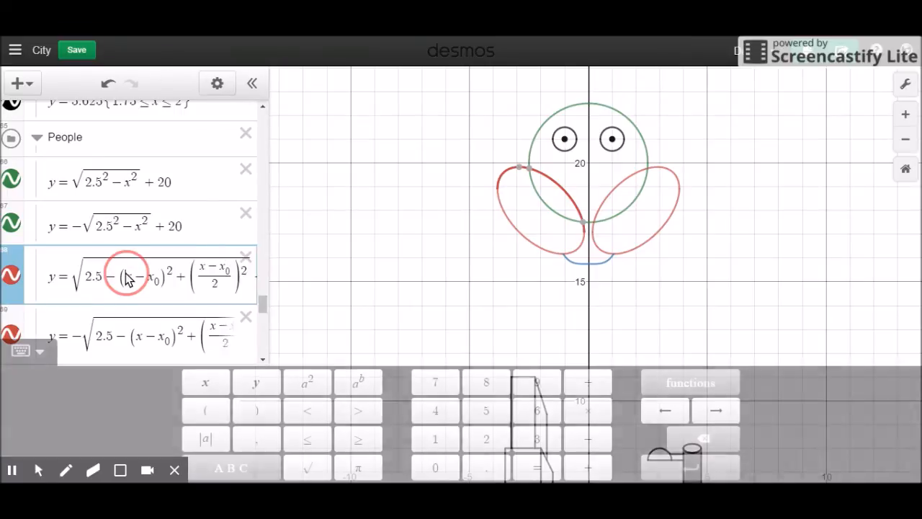
pyautogui.write('{y<=')
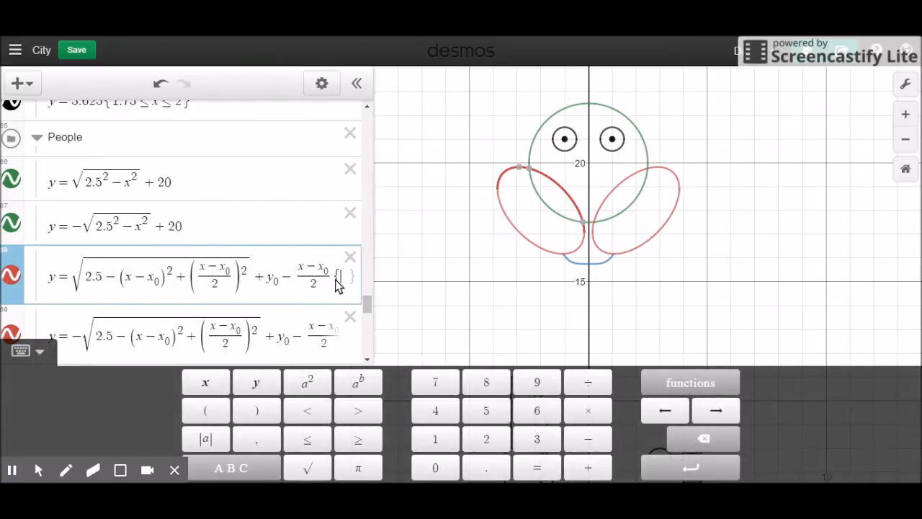
pyautogui.write('-2.')
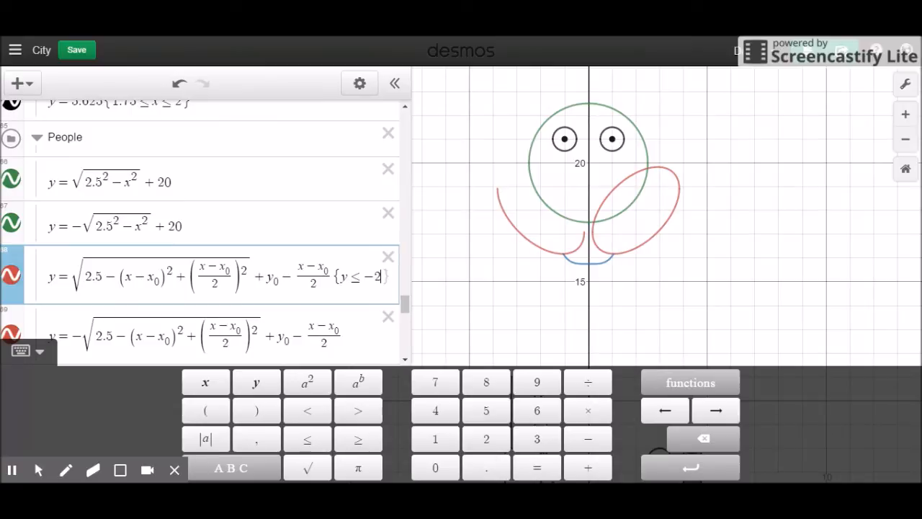
pyautogui.write('489')
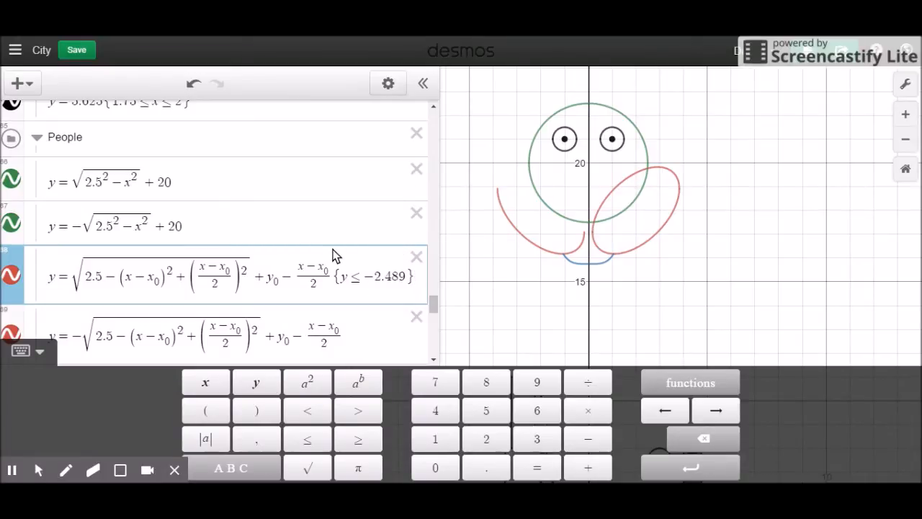
# Replace the y condition on the left-hand ellipse's upper half with {x ≤ −2.489}.
pyautogui.press('BackSpace')
pyautogui.press('BackSpace')
pyautogui.press('BackSpace')
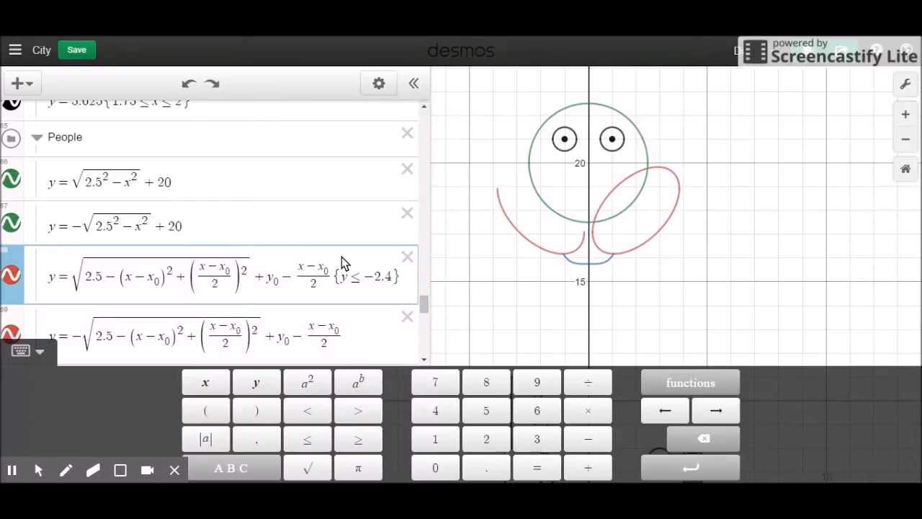
pyautogui.press('BackSpace')
pyautogui.press('BackSpace')
pyautogui.press('BackSpace')
pyautogui.press('BackSpace')
pyautogui.press('BackSpace')
pyautogui.press('BackSpace')
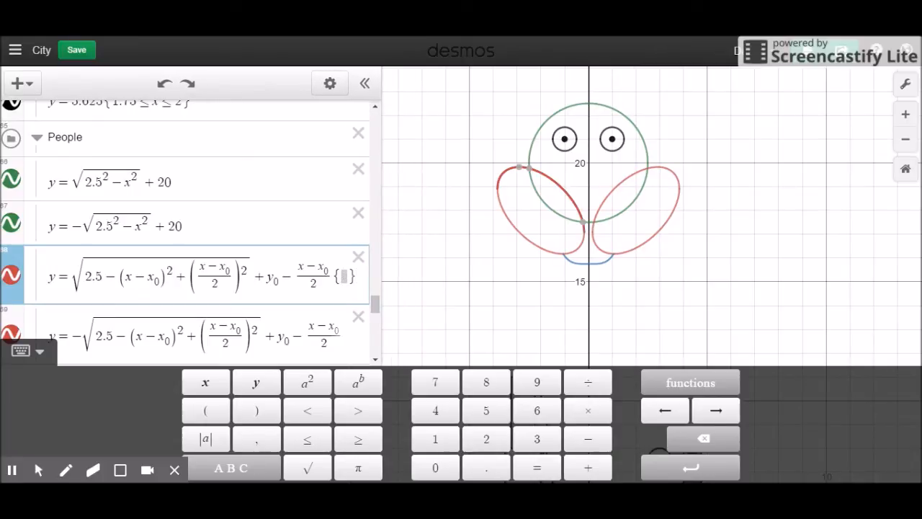
pyautogui.write('{x<=')
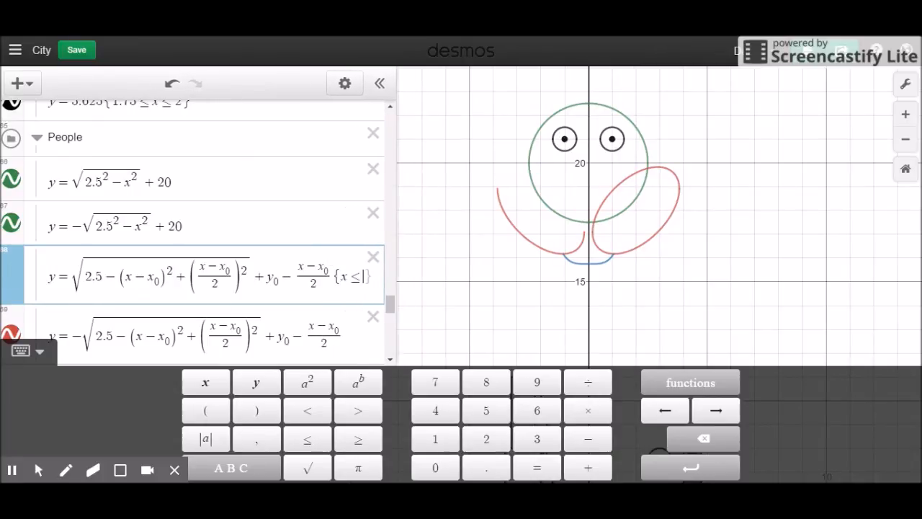
pyautogui.write('-2.489')
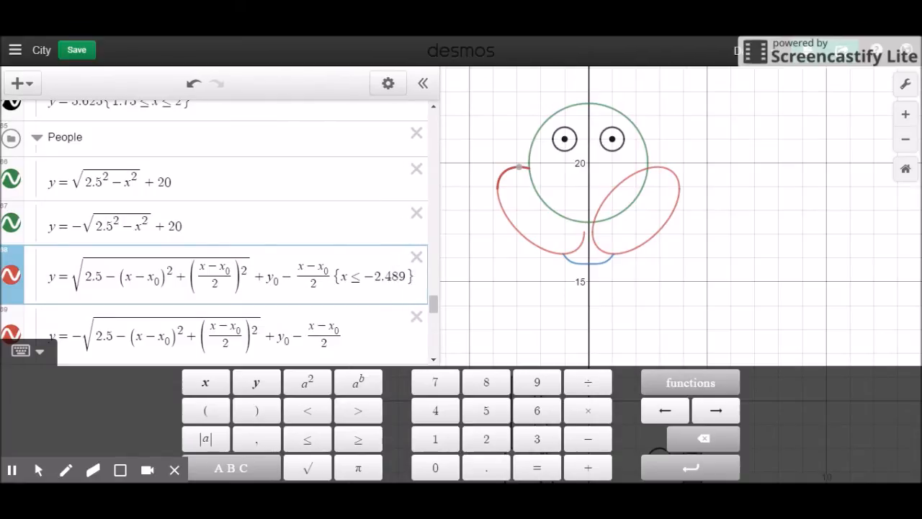
pyautogui.click(288, 212)
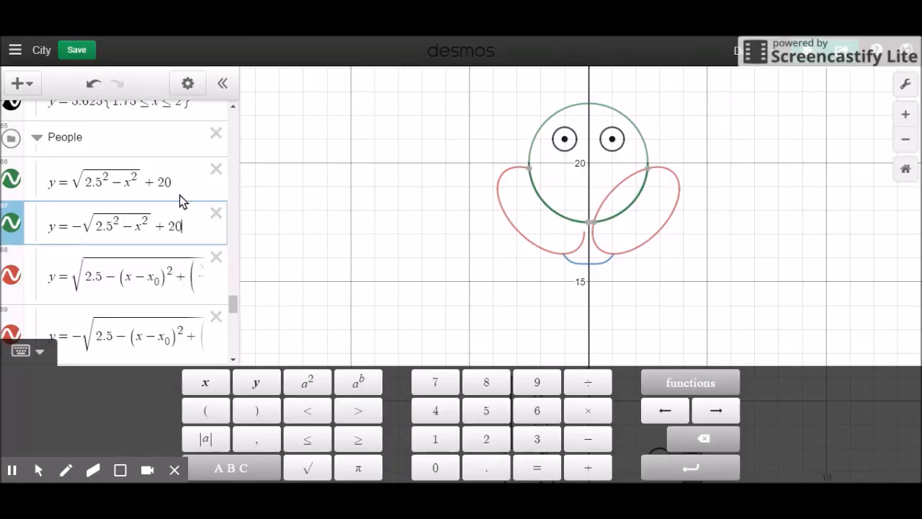
# Restrict the circle's lower half with {y ≥ 19.768} and the right-hand ellipse's upper half with {x ≥ 2.489}.
pyautogui.write('{y>=19.768')
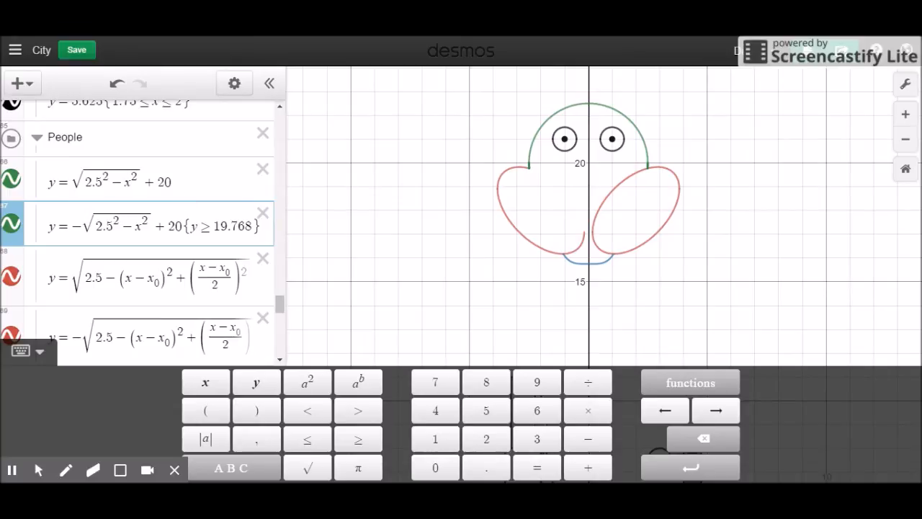
pyautogui.click(571, 263)
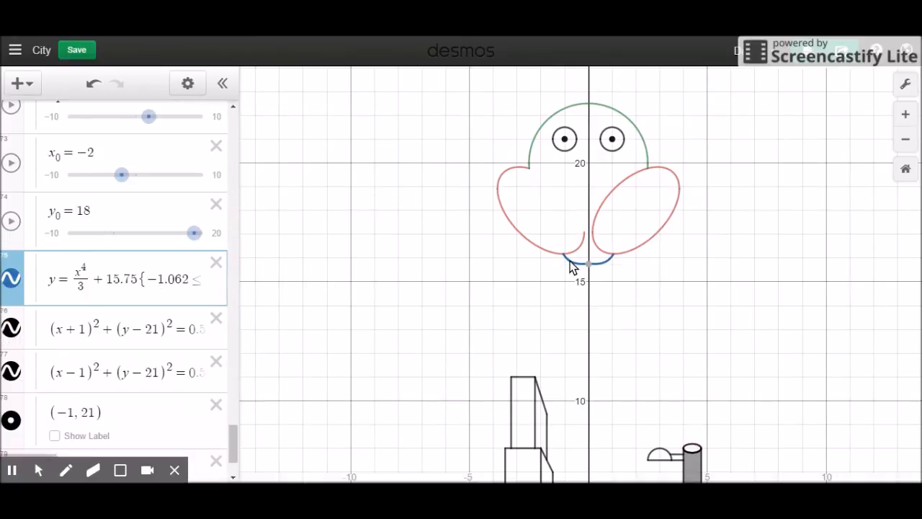
pyautogui.click(639, 182)
pyautogui.click(77, 202)
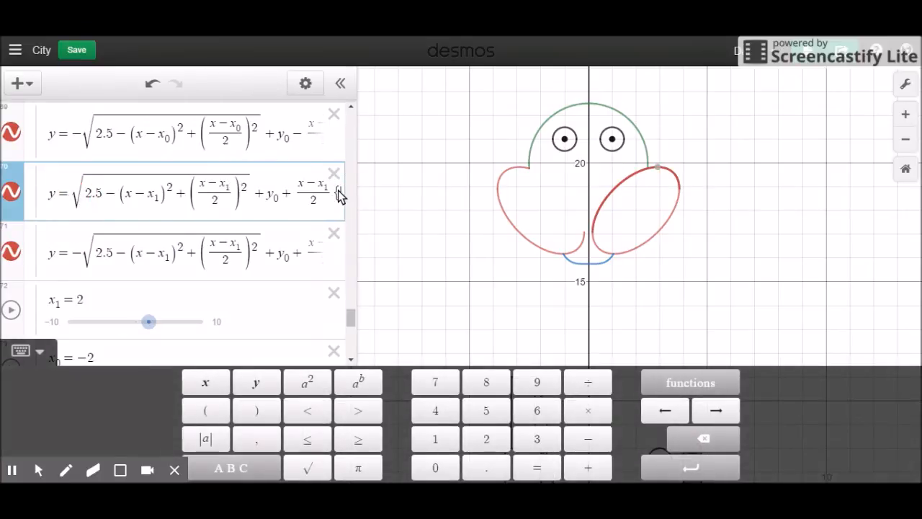
pyautogui.write('{x>=')
pyautogui.write('2.489')
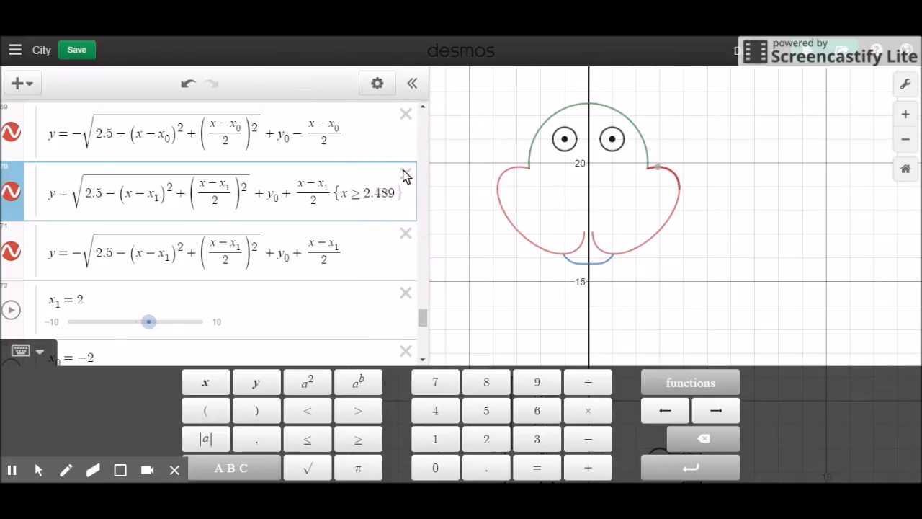
# Restrict the lower half of the left-hand ellipse with {x ≤ −1.087} so it stops at the chin curve.
pyautogui.click(578, 252)
pyautogui.click(566, 258)
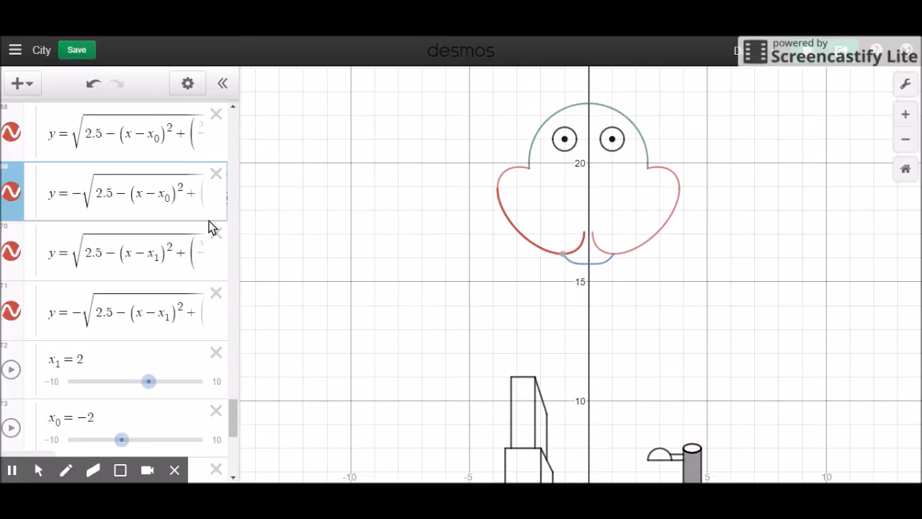
pyautogui.click(154, 203)
pyautogui.click(342, 202)
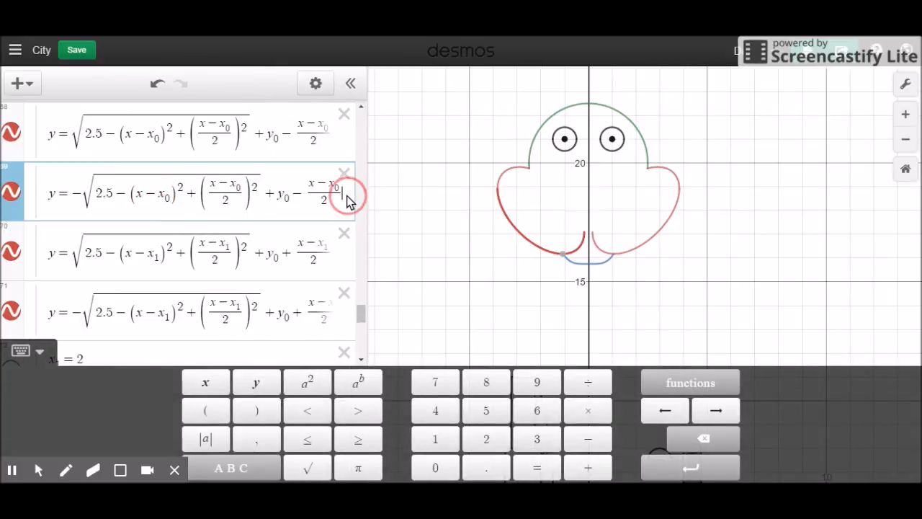
pyautogui.write('{x<')
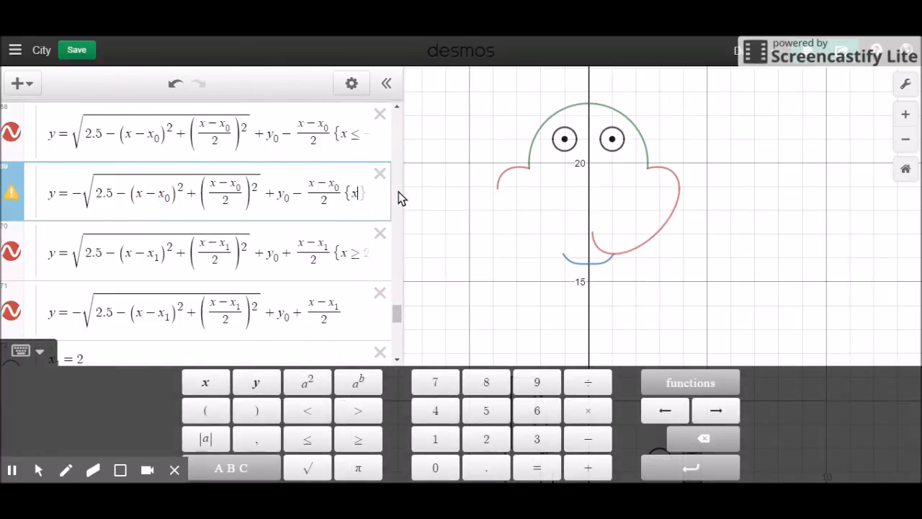
pyautogui.write('=')
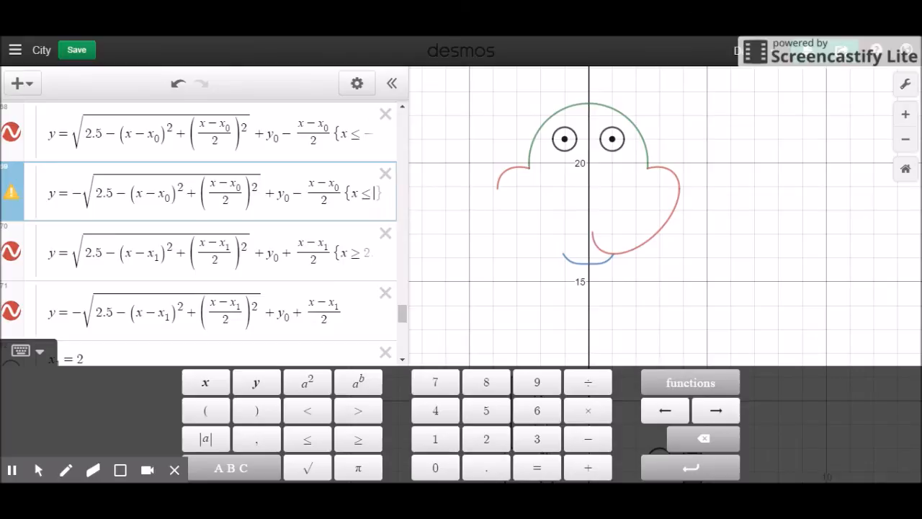
pyautogui.write('-1.087')
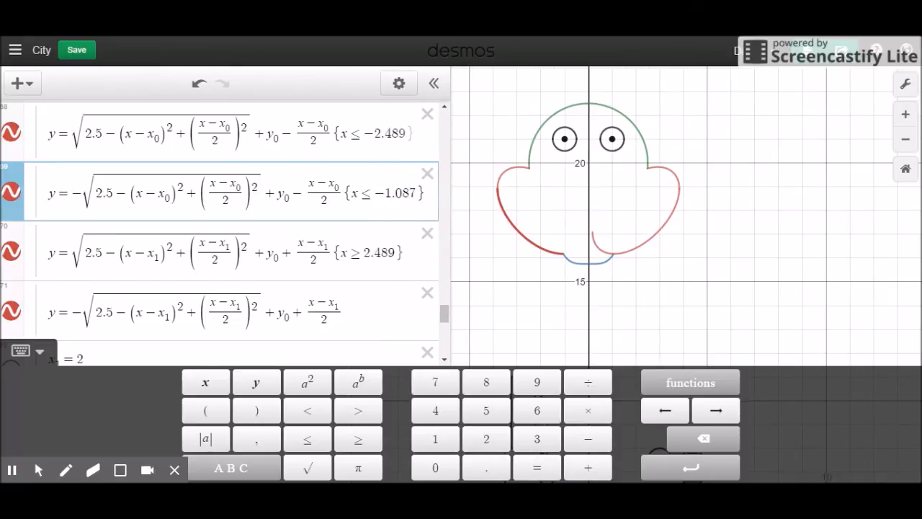
# Restrict the lower half of the right-hand ellipse with {x ≥ 1.087}.
pyautogui.click(635, 246)
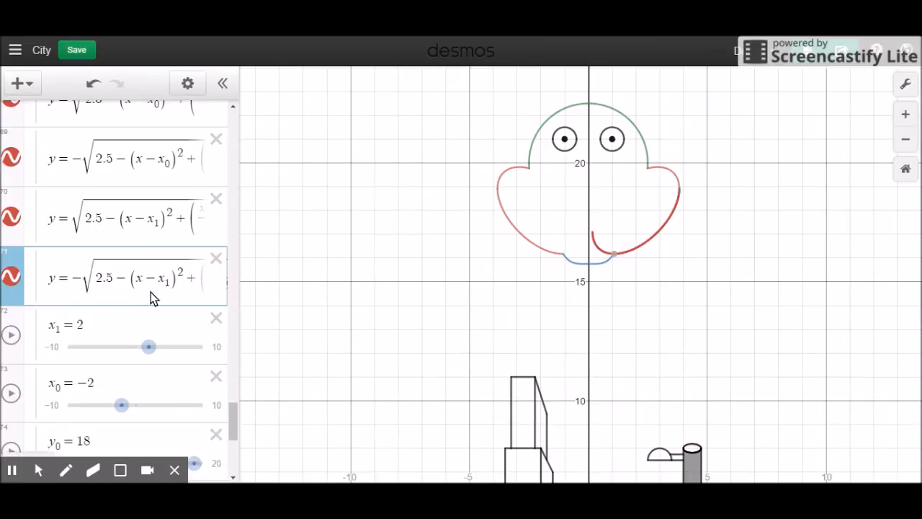
pyautogui.click(151, 291)
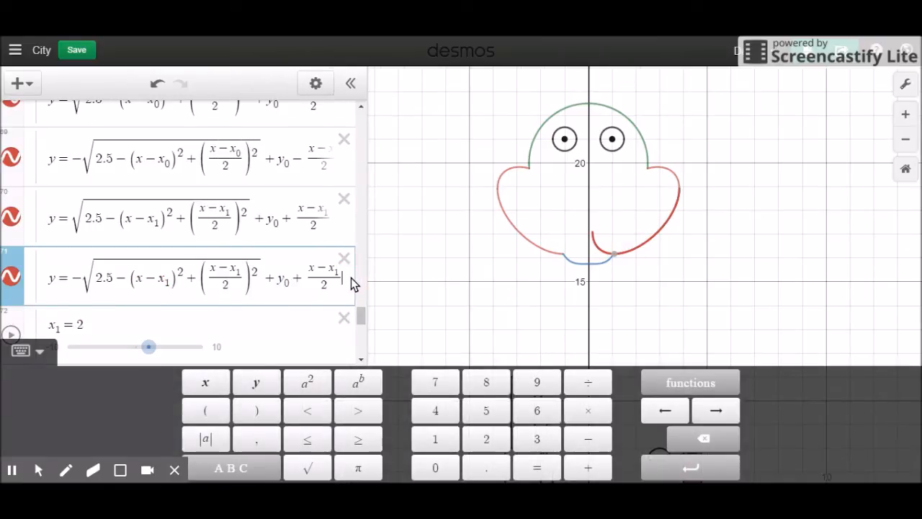
pyautogui.write('{1.087')
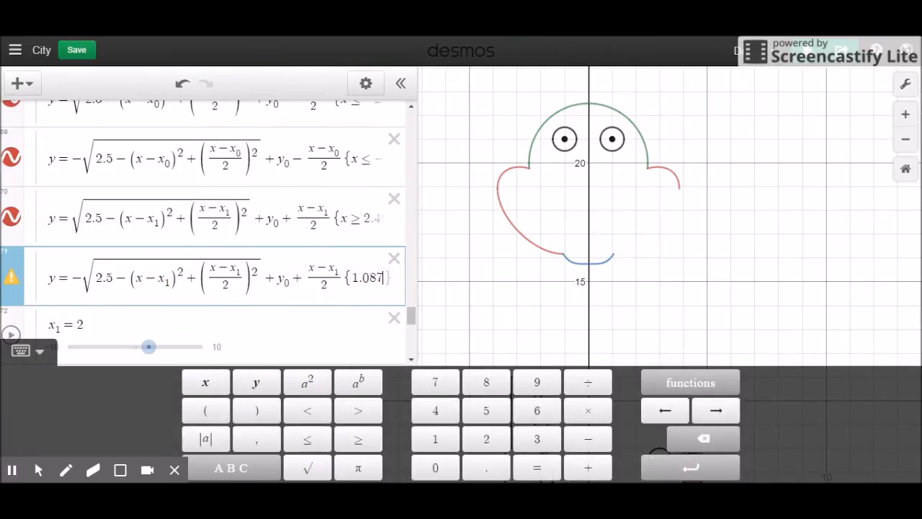
pyautogui.click(351, 274)
pyautogui.write('x>=')
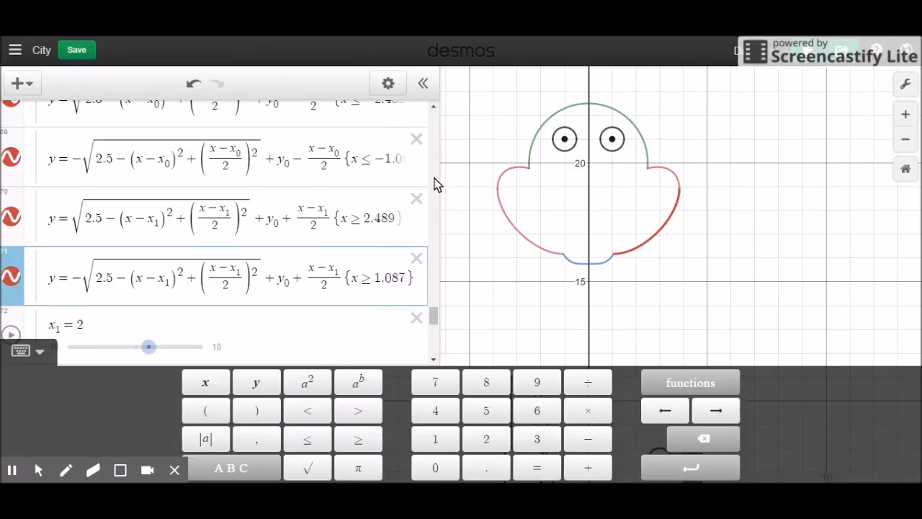
# Recolour the upper and lower halves of the right-hand ellipse black.
pyautogui.click(386, 84)
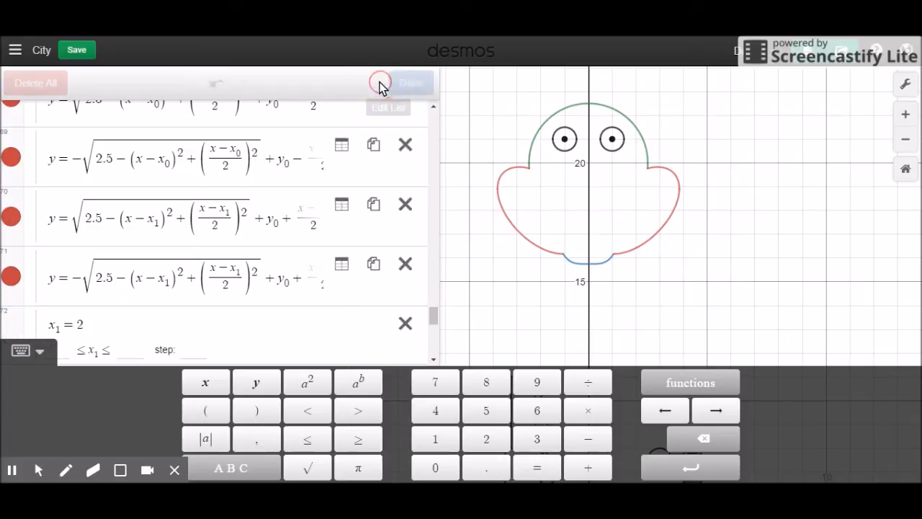
pyautogui.click(11, 277)
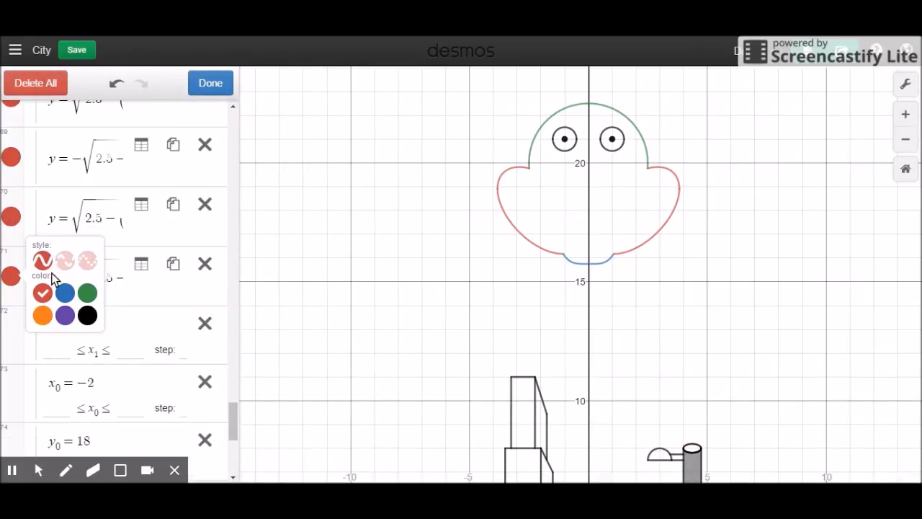
pyautogui.click(87, 315)
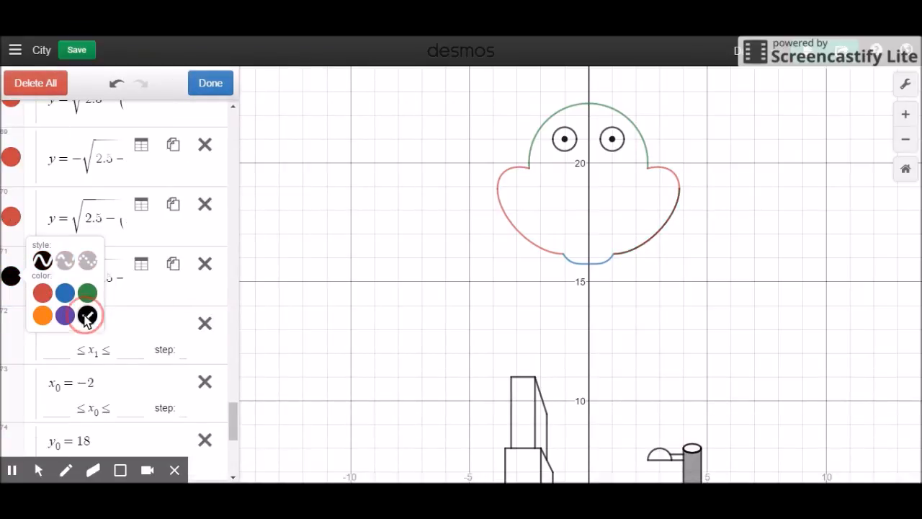
pyautogui.click(11, 216)
pyautogui.click(92, 262)
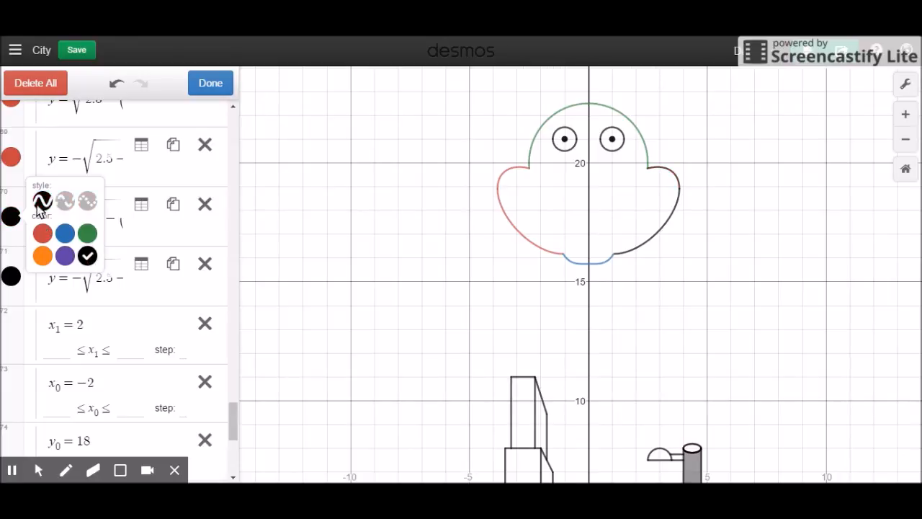
pyautogui.click(9, 219)
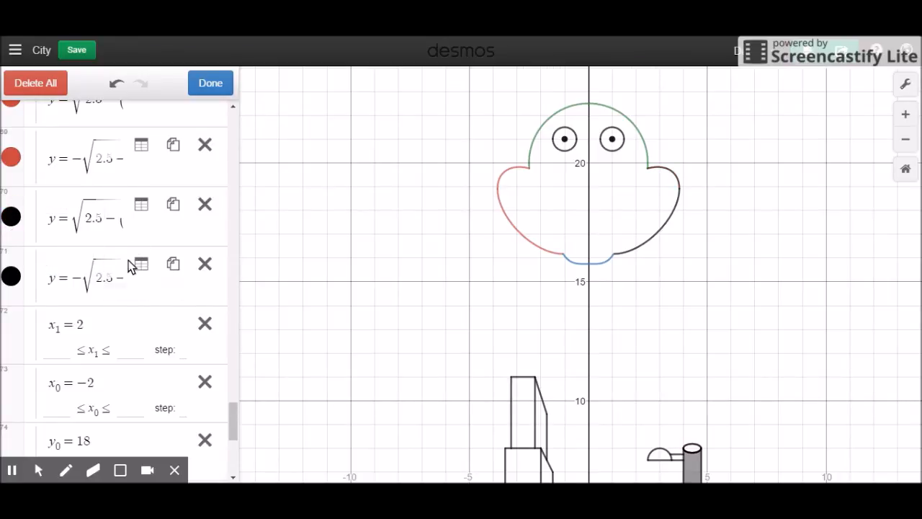
# Recolour the lower and upper halves of the left-hand ellipse black.
pyautogui.click(11, 157)
pyautogui.click(95, 199)
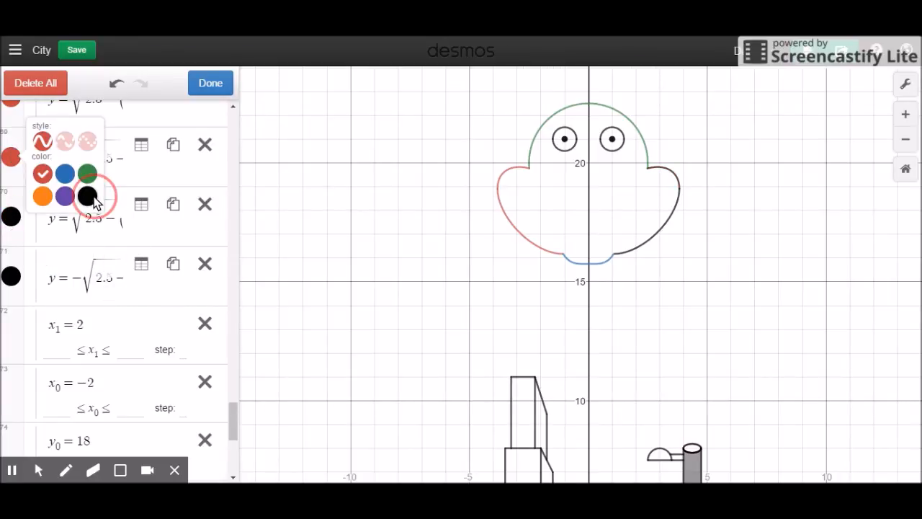
pyautogui.click(229, 422)
pyautogui.moveTo(229, 408); pyautogui.dragTo(228, 387)
pyautogui.click(11, 293)
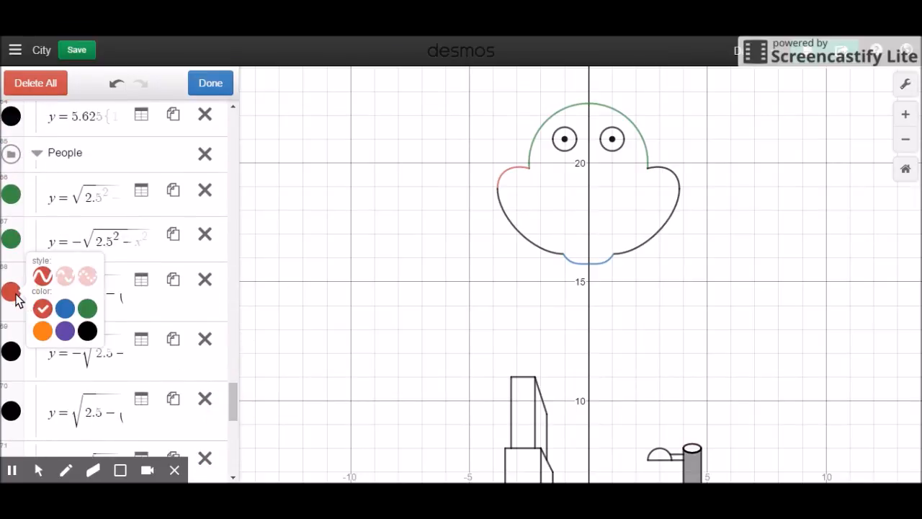
pyautogui.click(86, 332)
# Recolour the lower and upper halves of the head circle black.
pyautogui.click(10, 237)
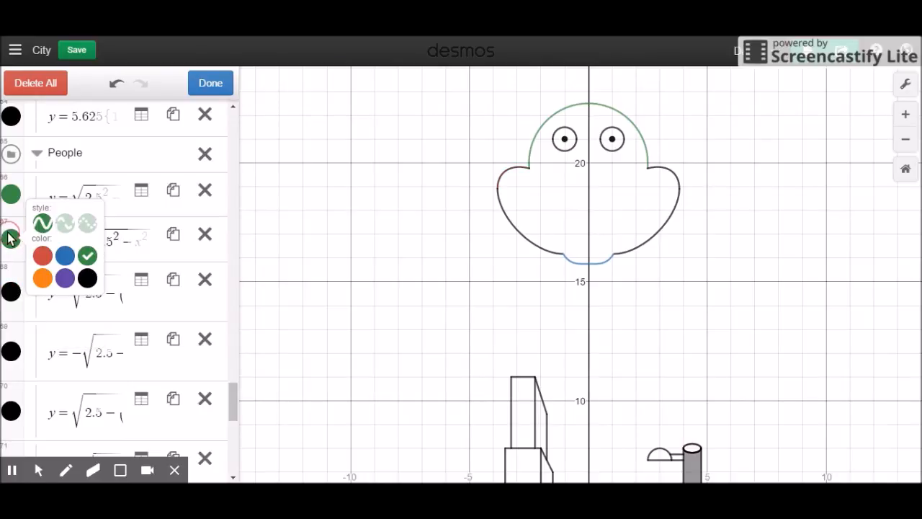
pyautogui.click(88, 278)
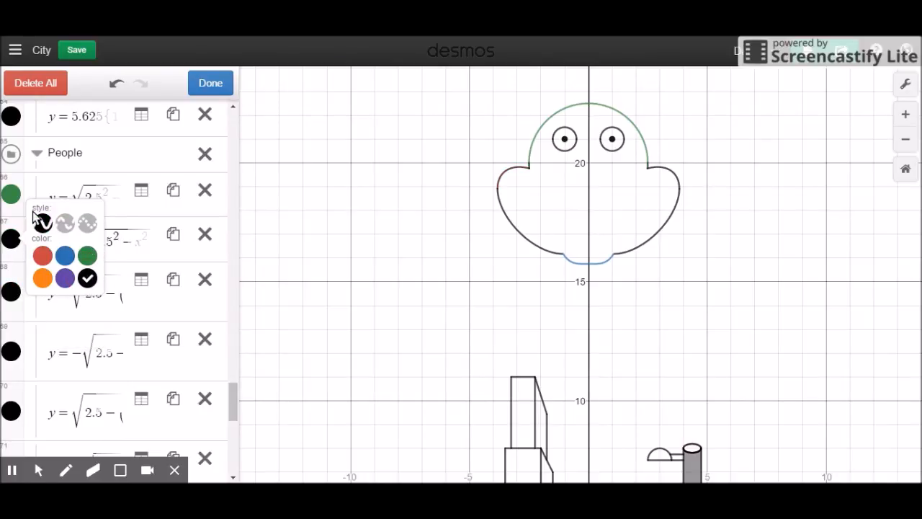
pyautogui.click(8, 121)
pyautogui.click(87, 155)
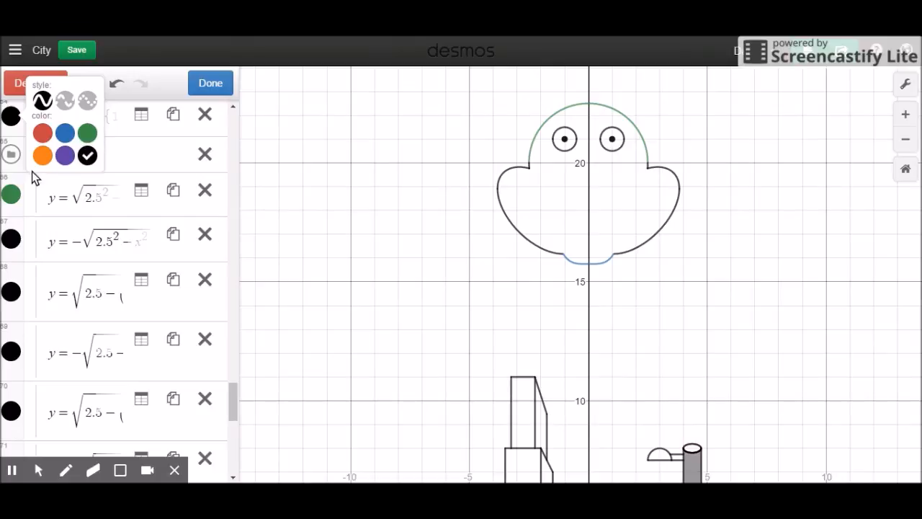
pyautogui.moveTo(232, 400)
pyautogui.mouseDown()
pyautogui.moveTo(232, 381)
pyautogui.moveTo(232, 391)
pyautogui.moveTo(222, 389)
pyautogui.mouseUp()
pyautogui.click(13, 360)
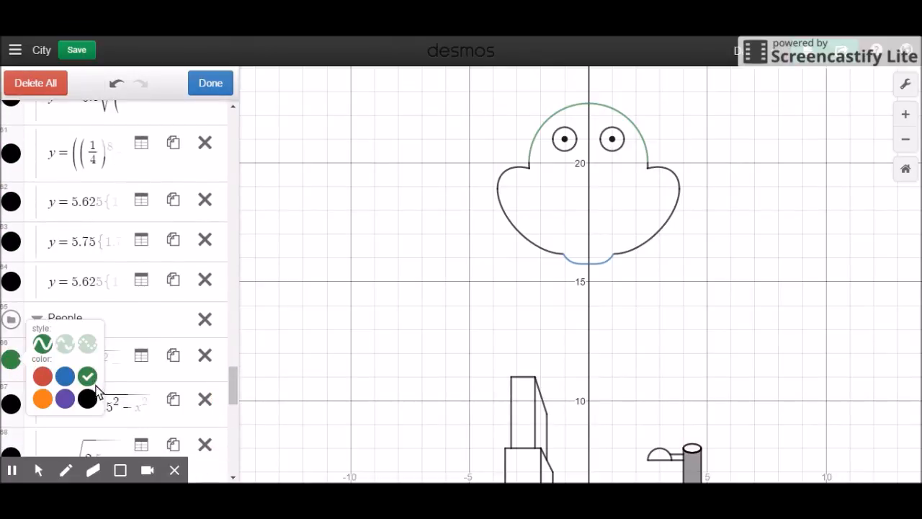
pyautogui.click(87, 399)
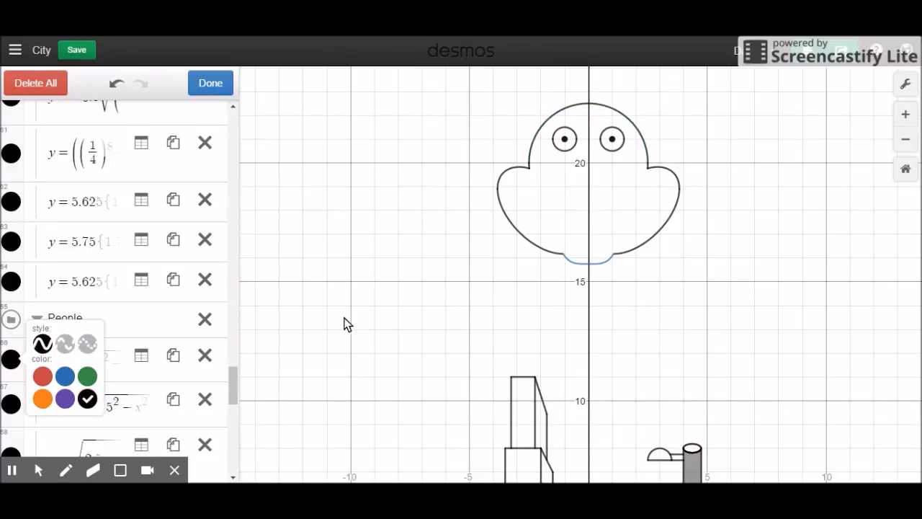
# Recolour the chin curve y = x⁴/3 + 15.75 black, finish editing the expression list, and save the graph.
pyautogui.click(586, 257)
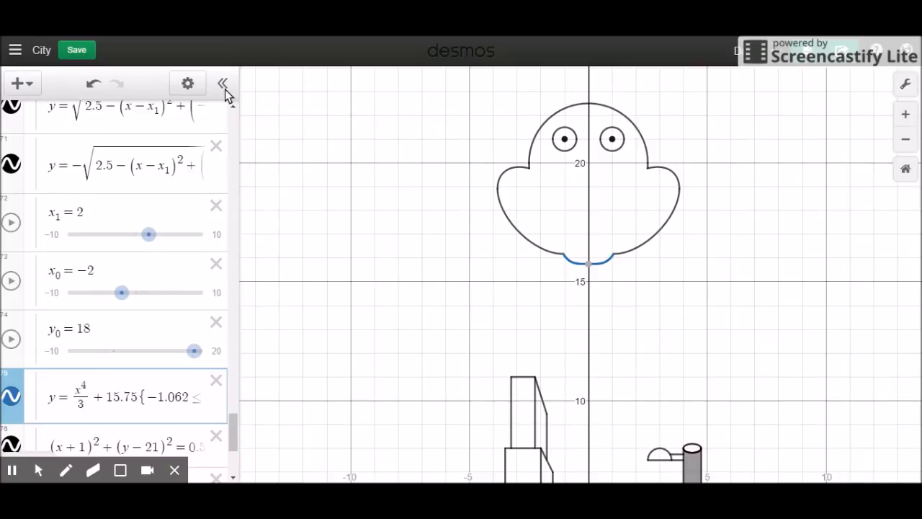
pyautogui.click(187, 83)
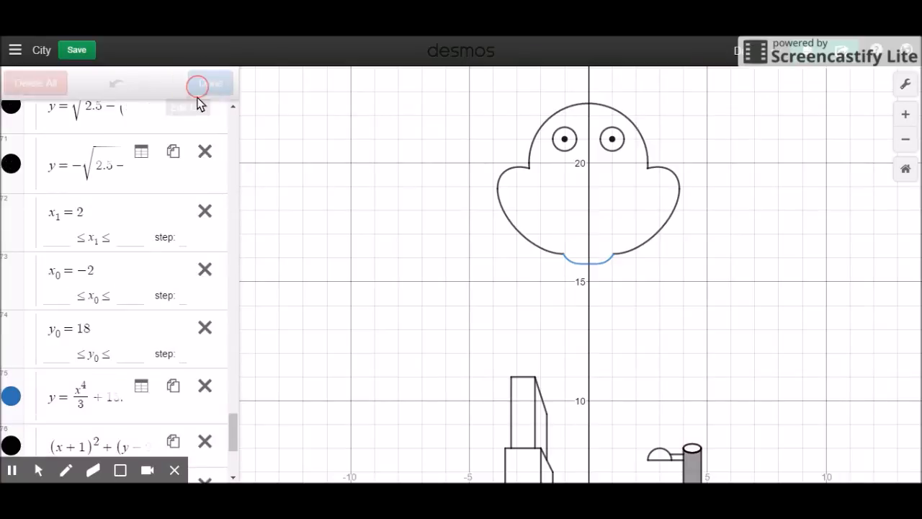
pyautogui.click(20, 399)
pyautogui.click(90, 438)
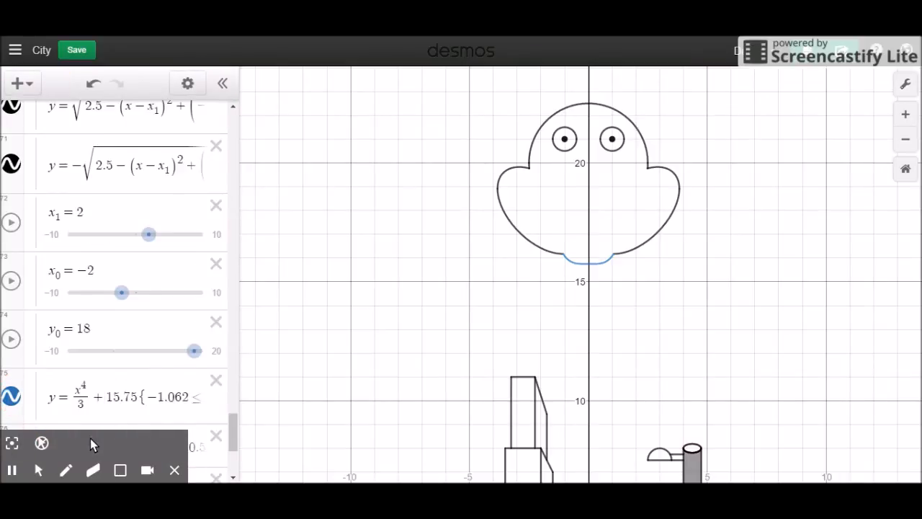
pyautogui.click(11, 393)
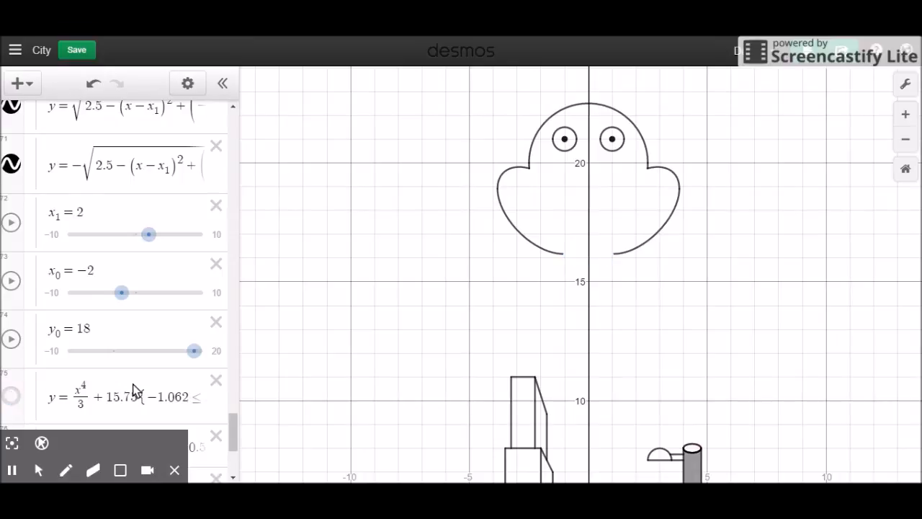
pyautogui.click(14, 395)
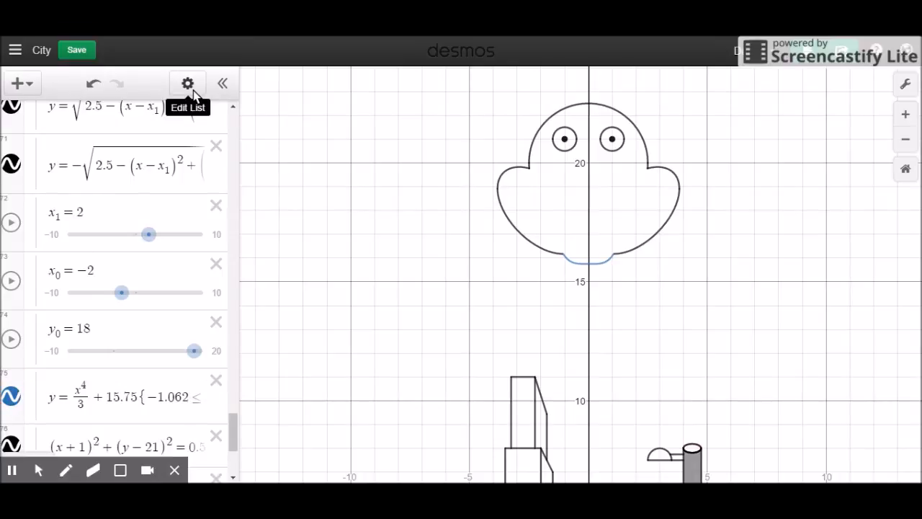
pyautogui.click(188, 83)
pyautogui.click(13, 398)
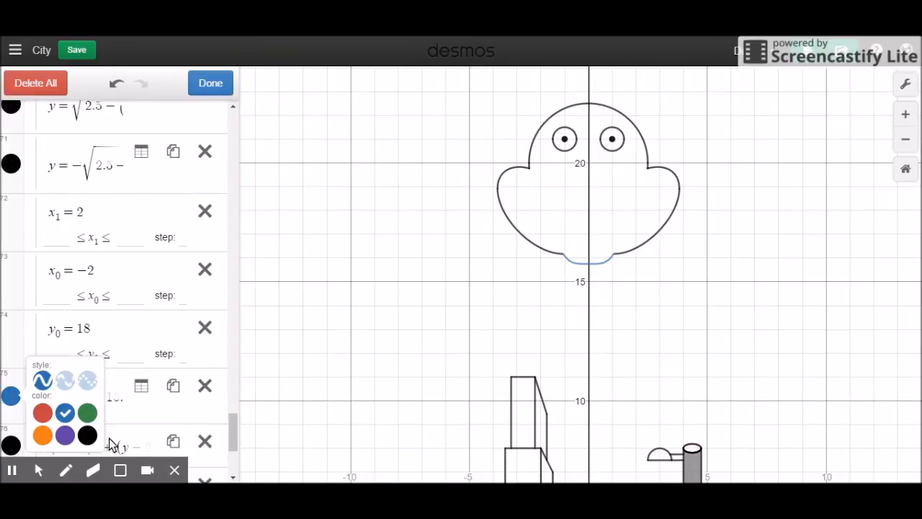
pyautogui.click(87, 435)
pyautogui.click(215, 85)
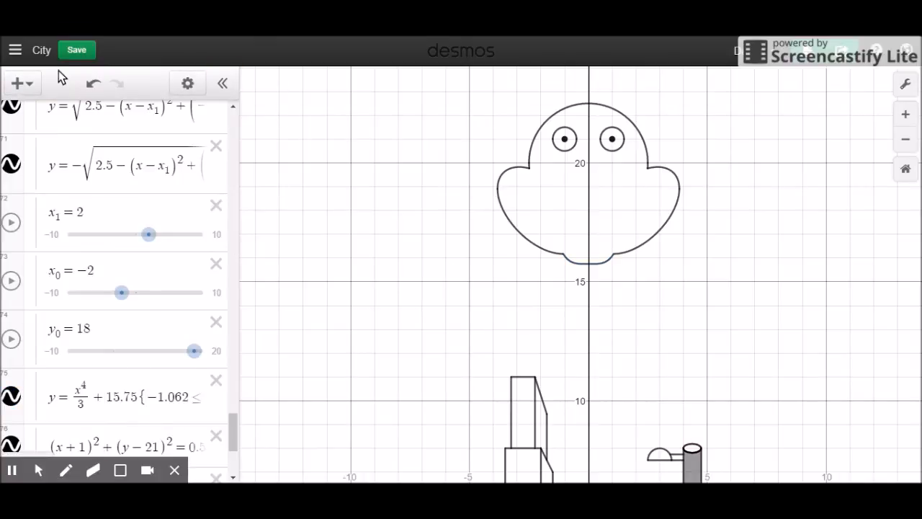
pyautogui.click(76, 50)
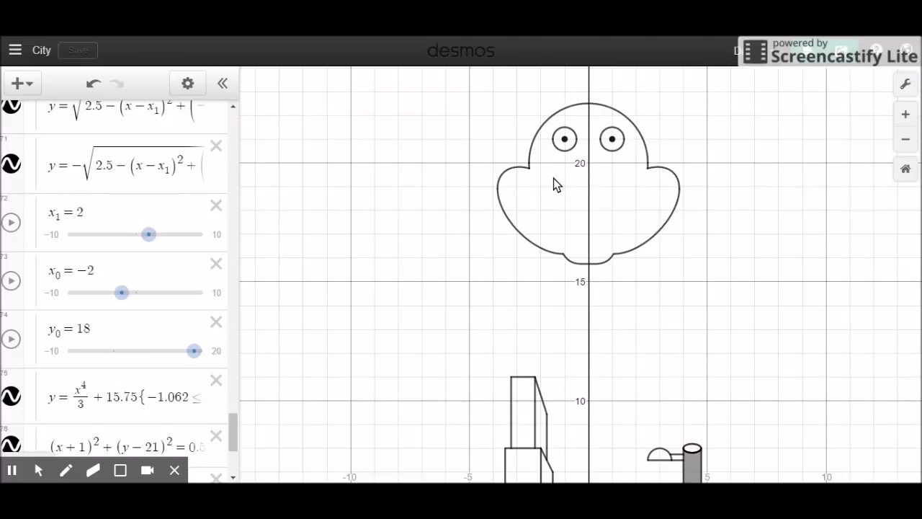
# Add the nose circle x² + (y − 20)² = 1² as a new expression after the right eye's circle equation.
pyautogui.moveTo(229, 423)
pyautogui.mouseDown()
pyautogui.moveTo(232, 392)
pyautogui.moveTo(232, 425)
pyautogui.mouseUp()
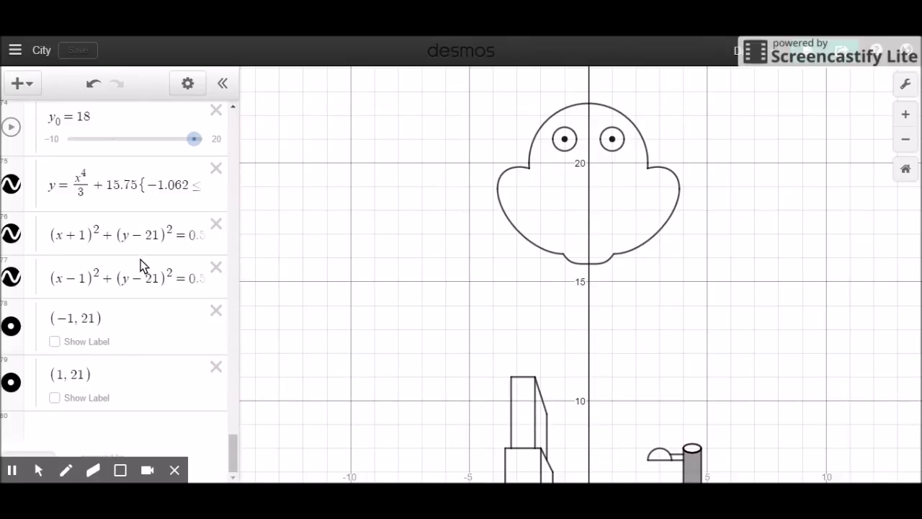
pyautogui.click(144, 278)
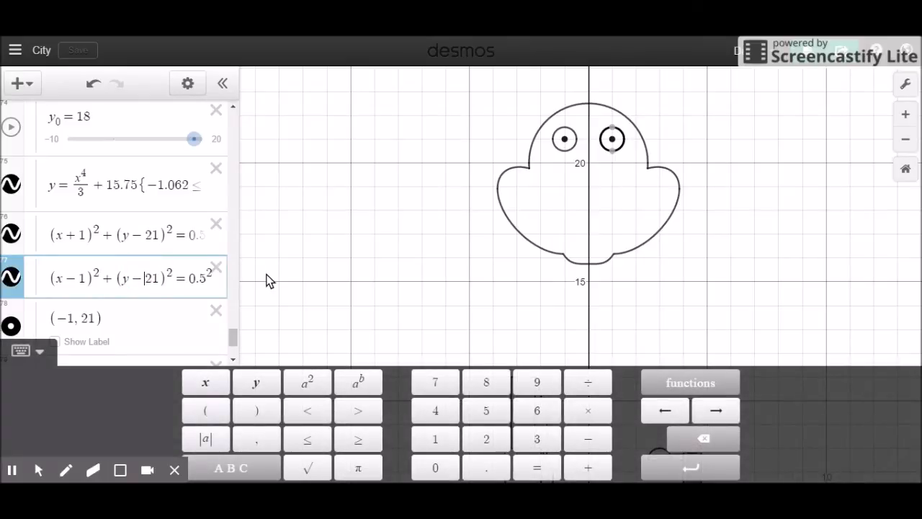
pyautogui.press('Return')
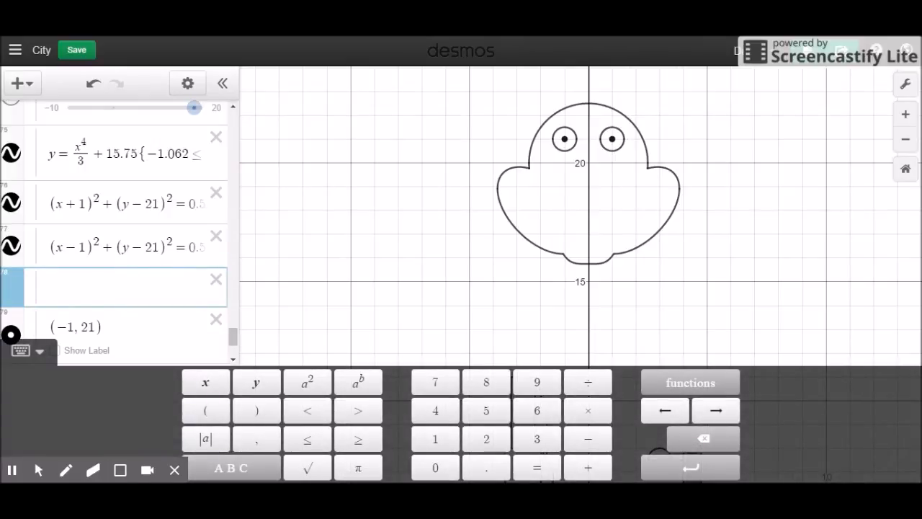
pyautogui.write('x')
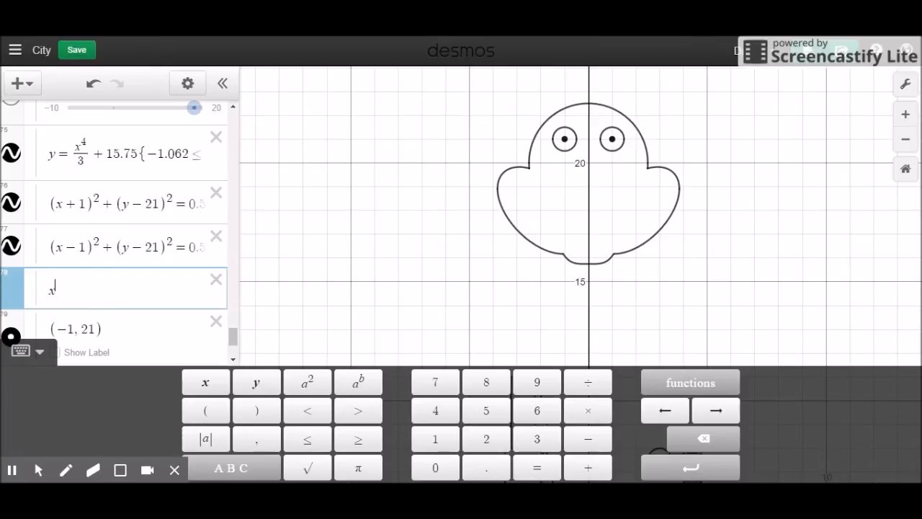
pyautogui.write('^20')
pyautogui.press('BackSpace')
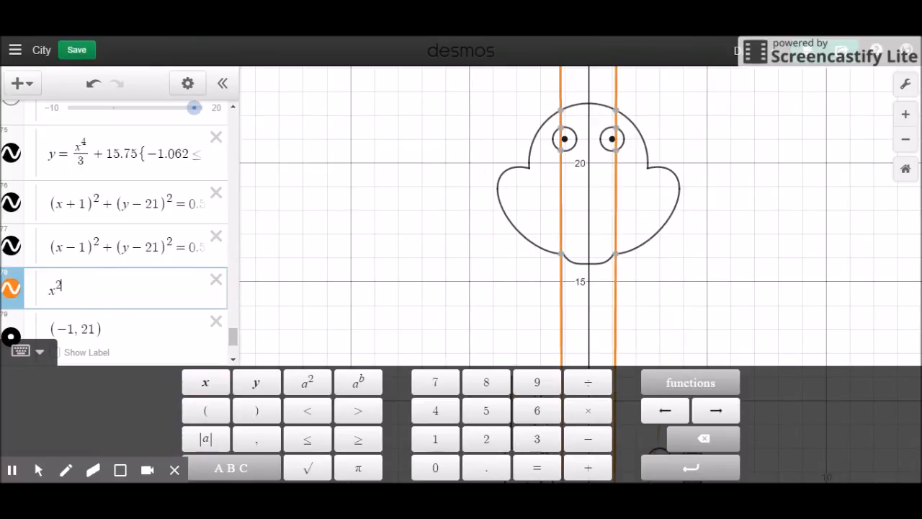
pyautogui.write('+')
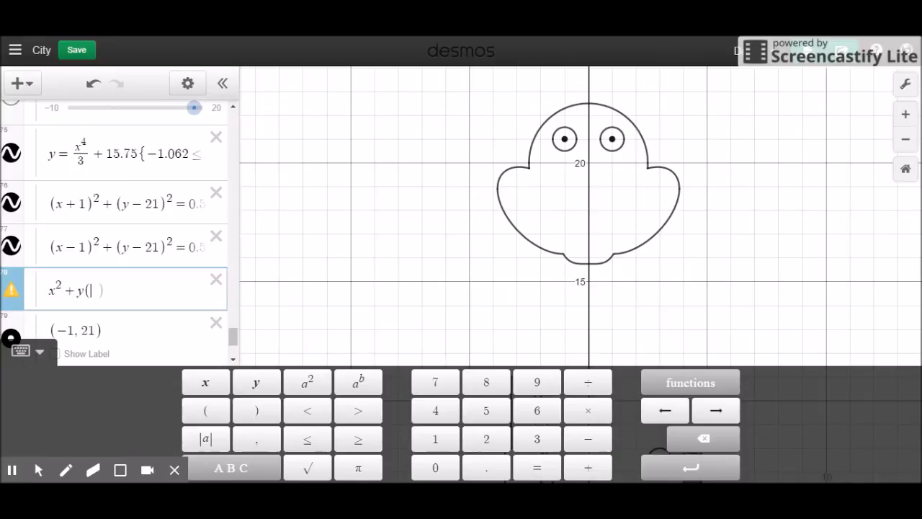
pyautogui.write('(y-20)^2=1^2')
# Shrink the nose circle by changing the right side of its equation to 1/2².
pyautogui.press('Left')
pyautogui.press('Left')
pyautogui.press('Left')
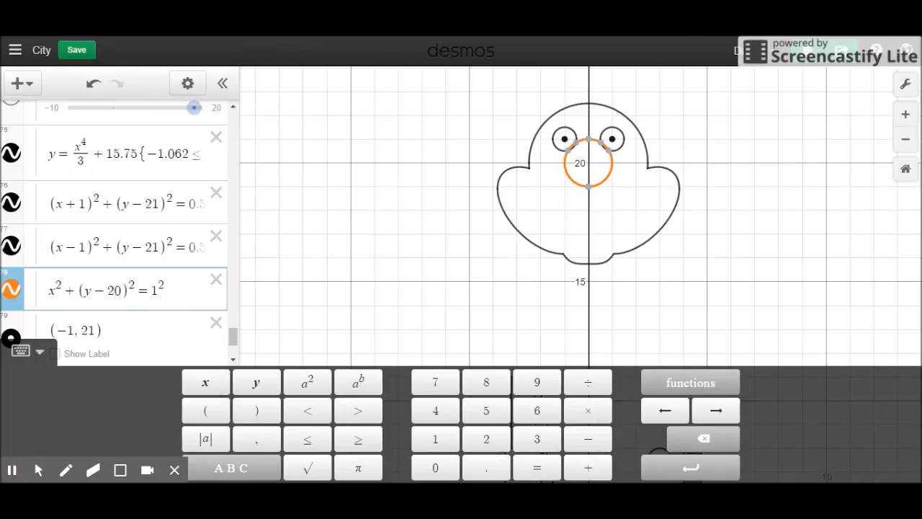
pyautogui.write('/2')
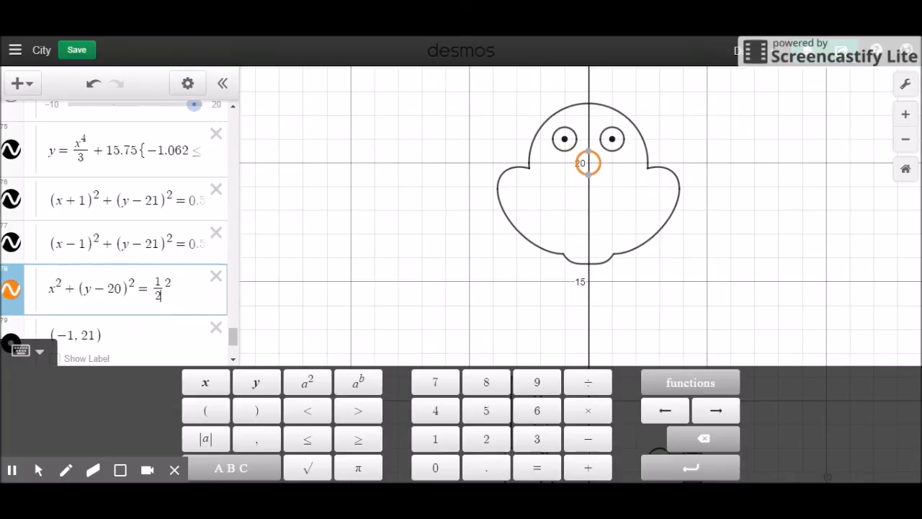
pyautogui.write('=')
pyautogui.press('BackSpace')
pyautogui.press('BackSpace')
pyautogui.press('BackSpace')
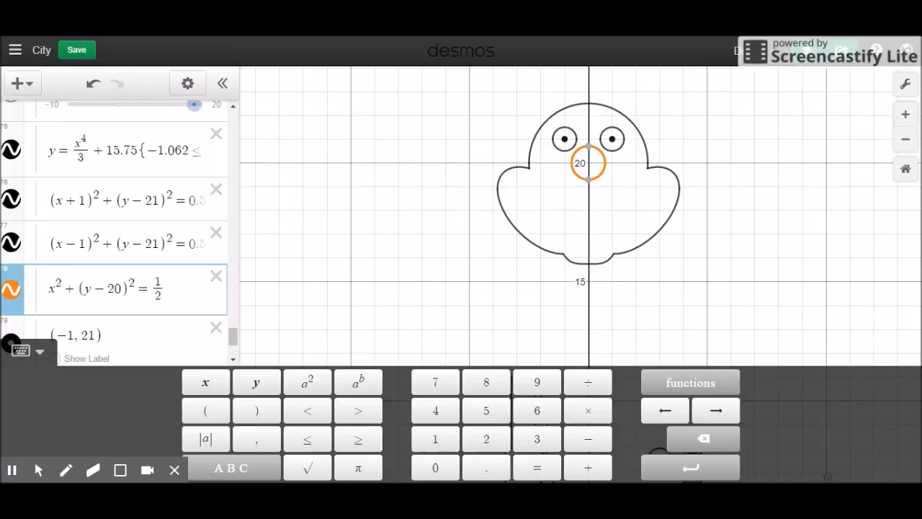
pyautogui.write('^2')
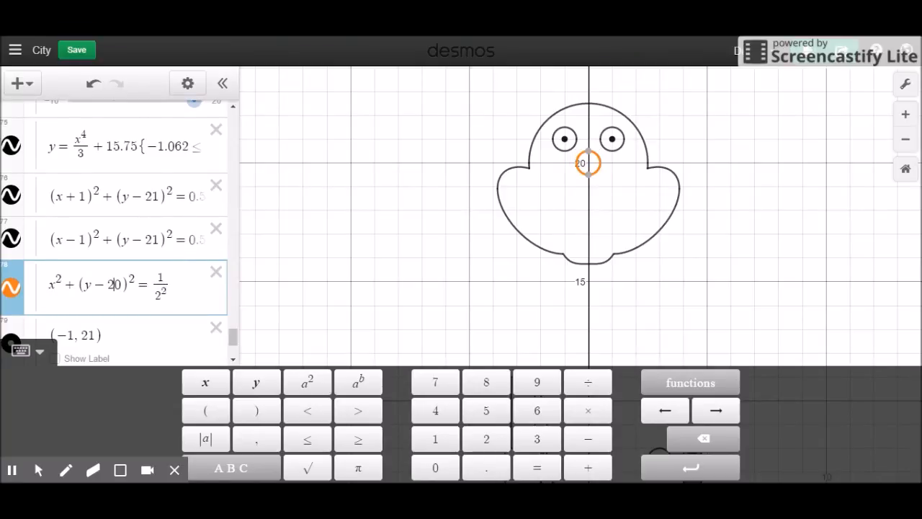
# Lower the nose circle by changing its y-term to (y − 19.5)², trying 18 and 19 as centre heights first.
pyautogui.press('Right')
pyautogui.press('Right')
pyautogui.press('BackSpace')
pyautogui.press('BackSpace')
pyautogui.write('18')
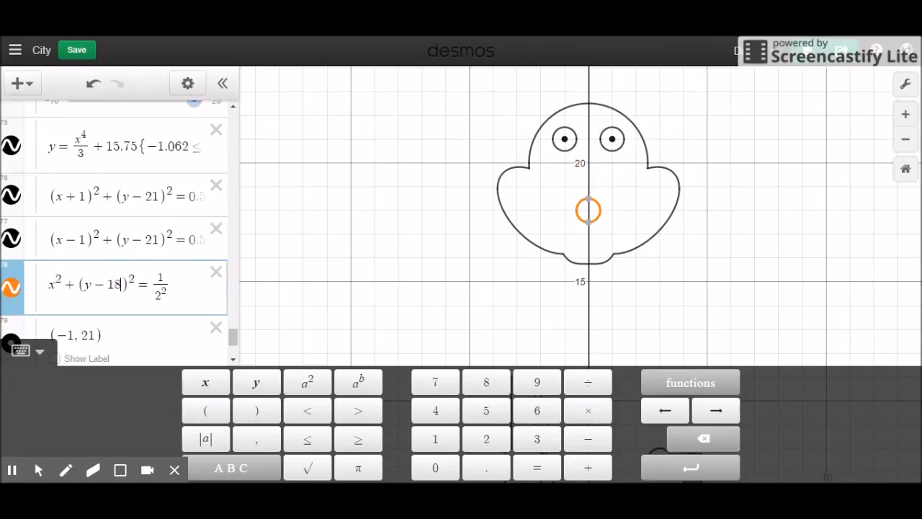
pyautogui.press('BackSpace')
pyautogui.write('9')
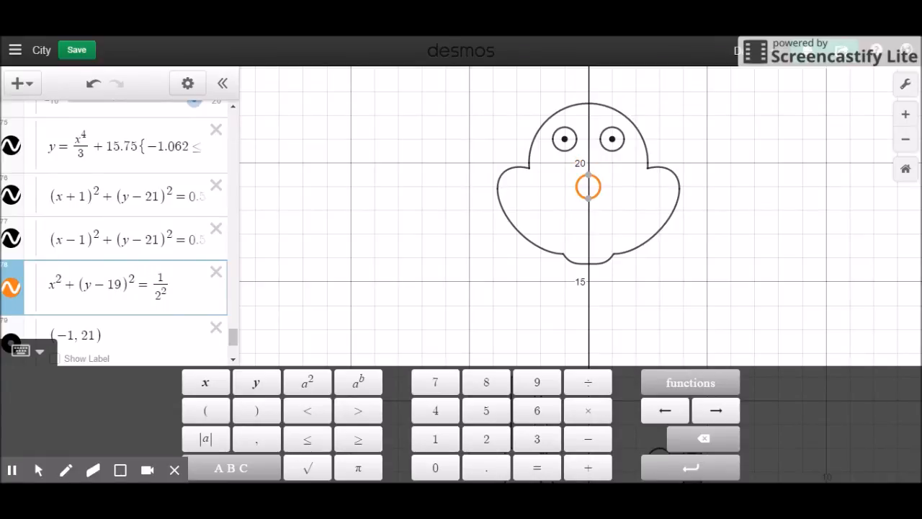
pyautogui.write('.5')
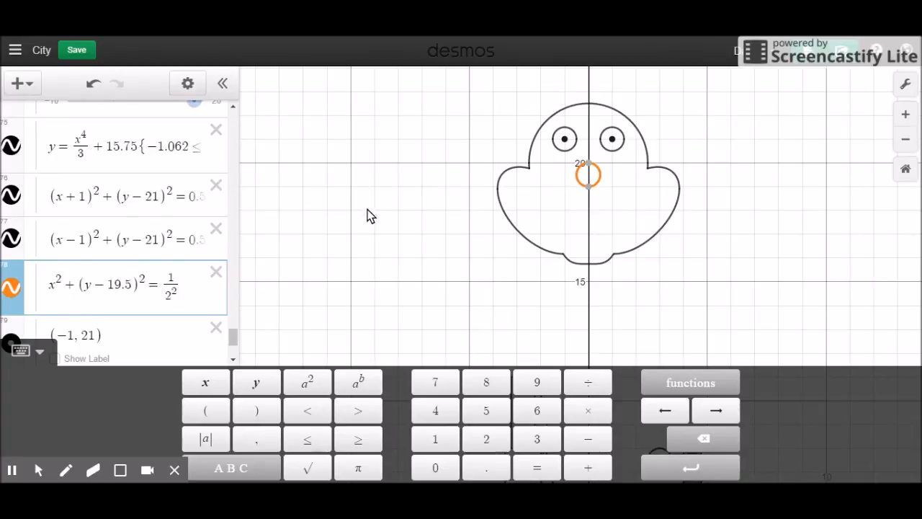
# Recolour the nose circle red and finish editing the expression list.
pyautogui.click(187, 84)
pyautogui.click(17, 288)
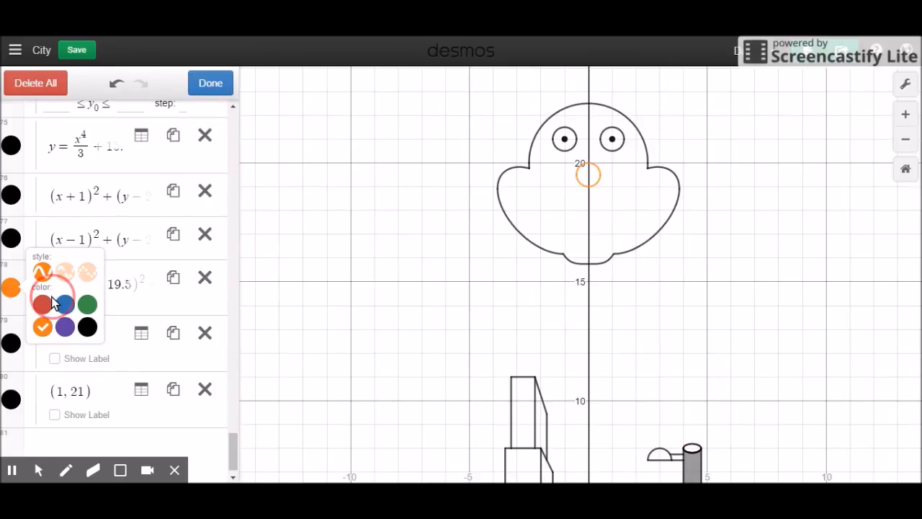
pyautogui.click(41, 310)
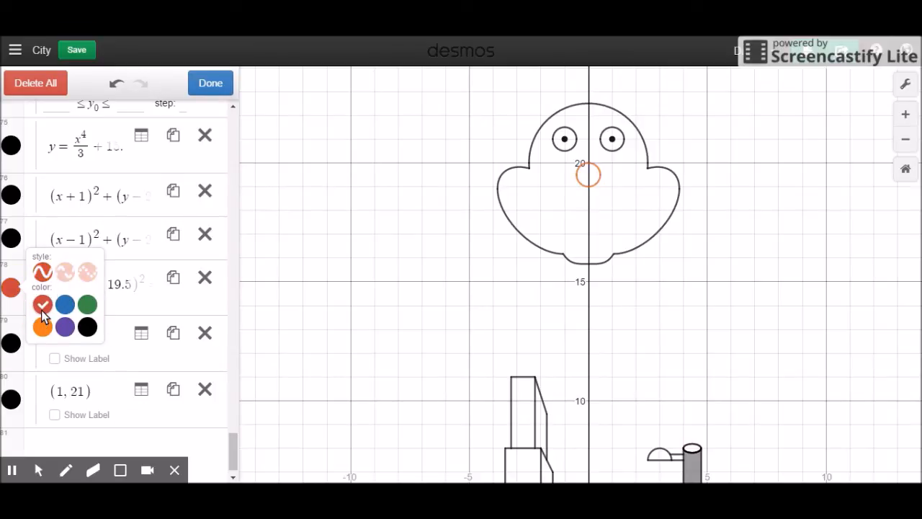
pyautogui.click(216, 88)
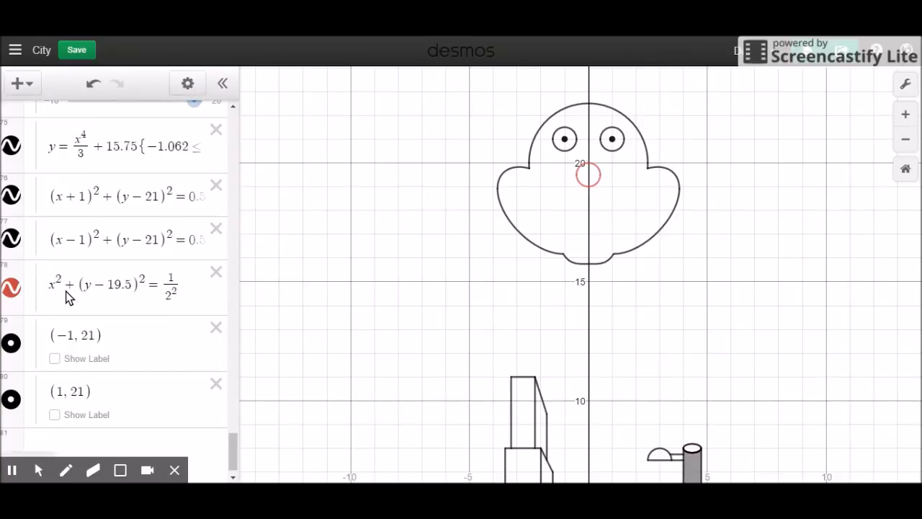
# Fill the nose by replacing the equals sign in its circle equation with ≤.
pyautogui.click(63, 289)
pyautogui.click(168, 294)
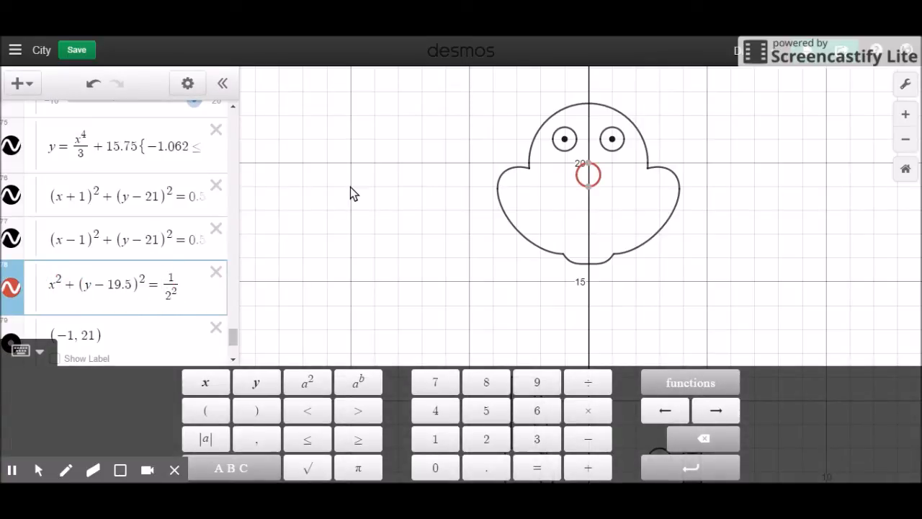
pyautogui.press('BackSpace')
pyautogui.write('<=')
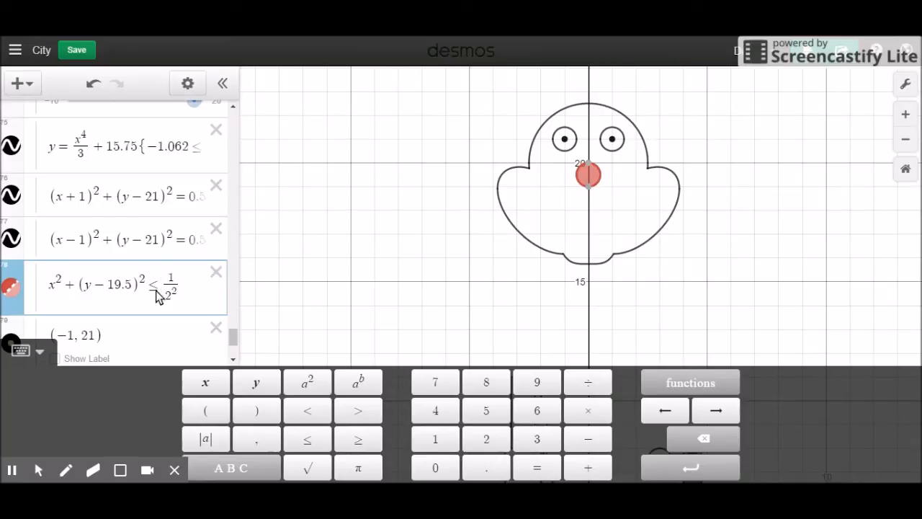